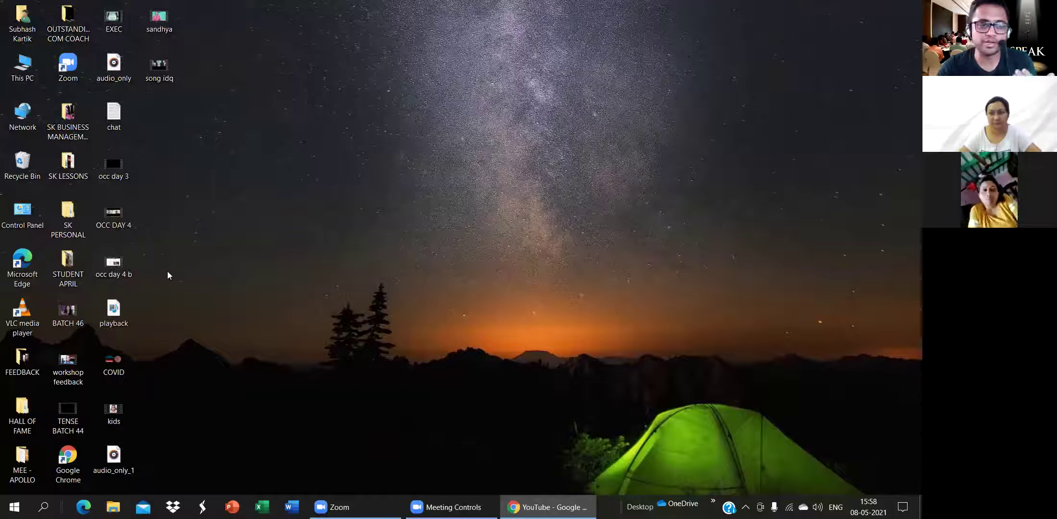
Preview the kids video from the desktop at several points along its timeline, and close the player
double_click(113, 417)
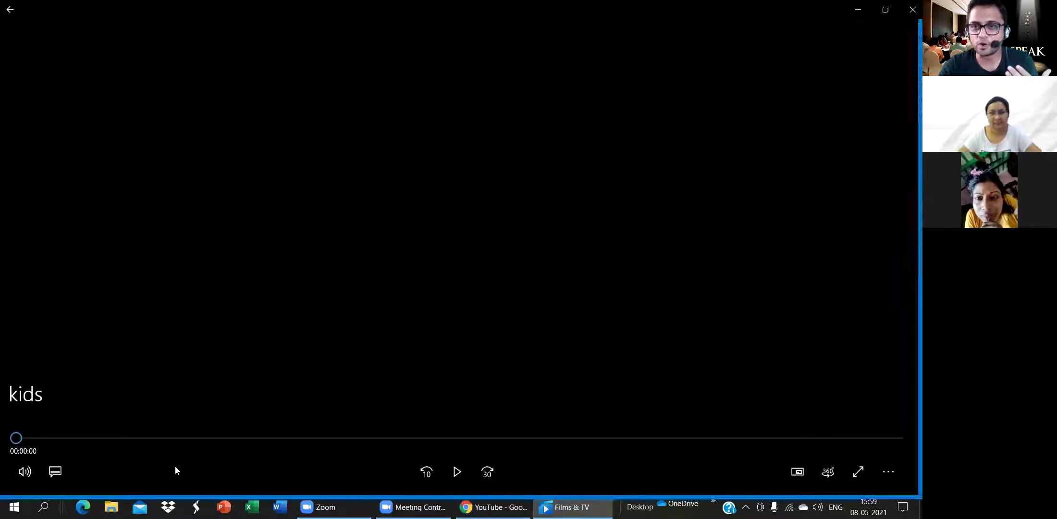
left_click(148, 452)
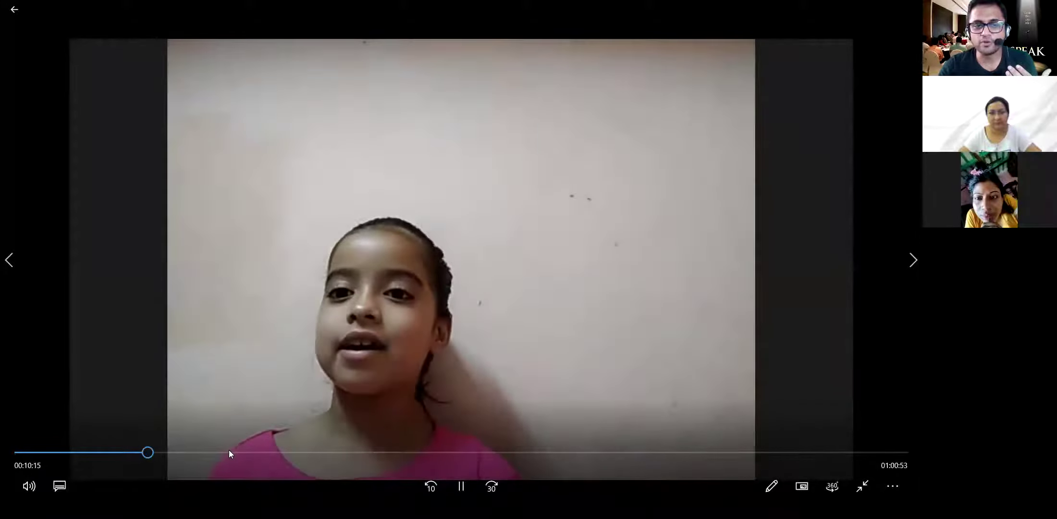
left_click(229, 452)
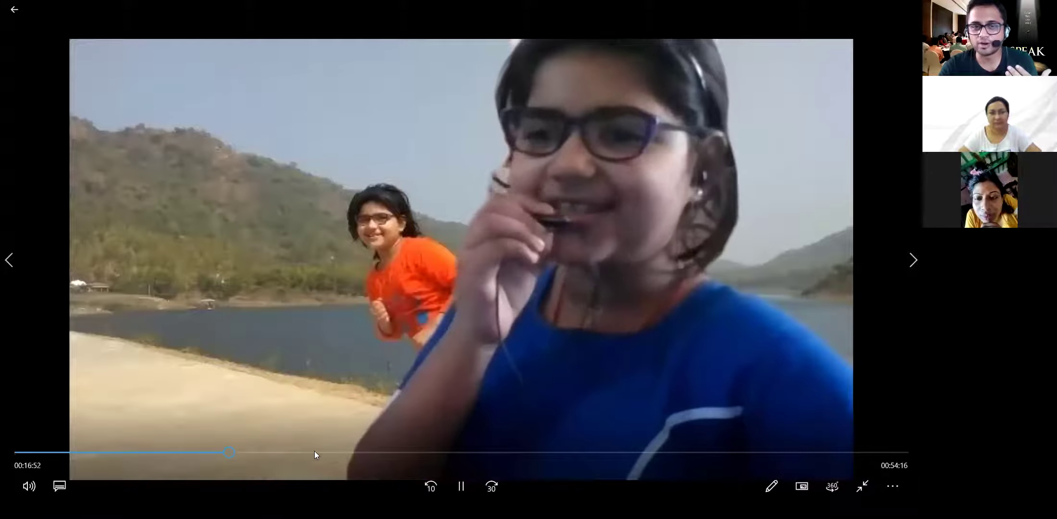
left_click(330, 451)
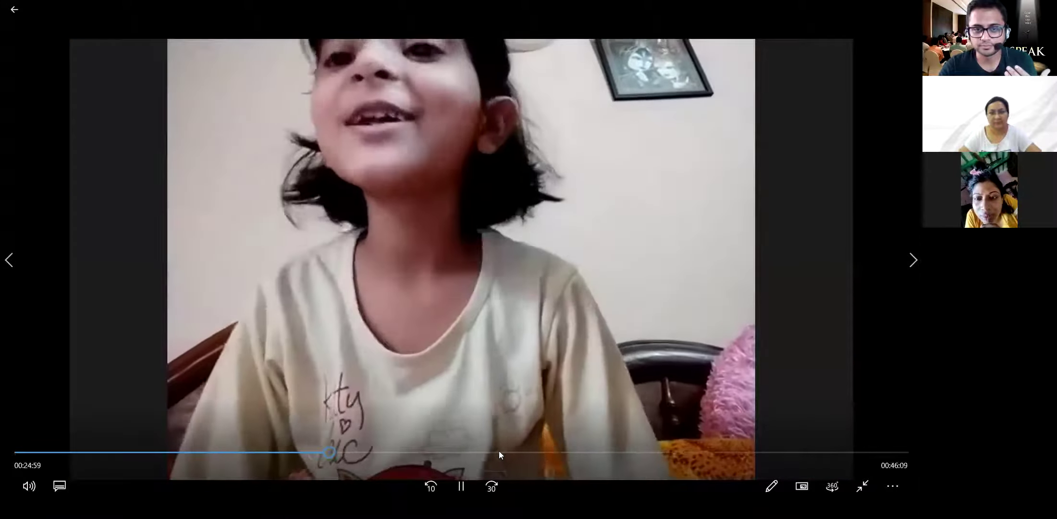
left_click(499, 452)
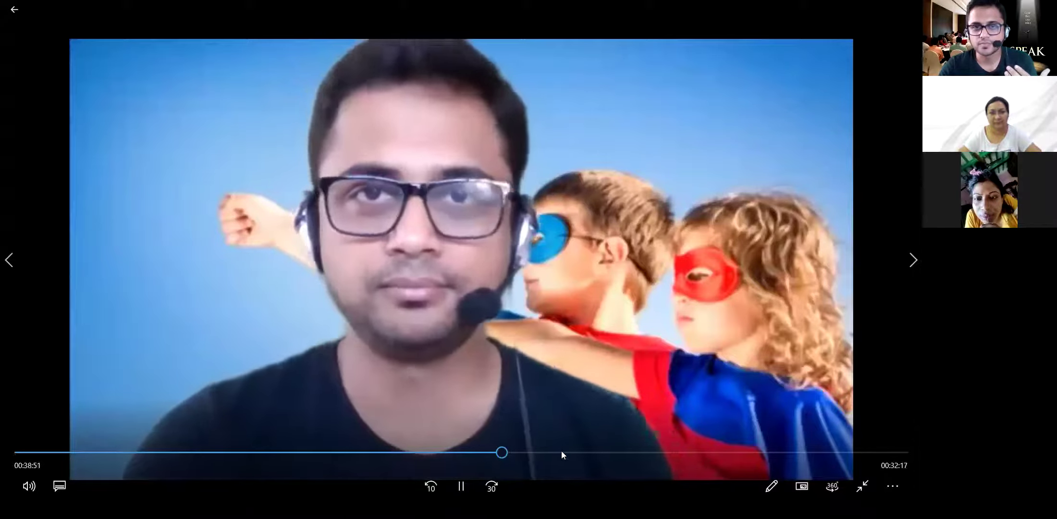
left_click(561, 452)
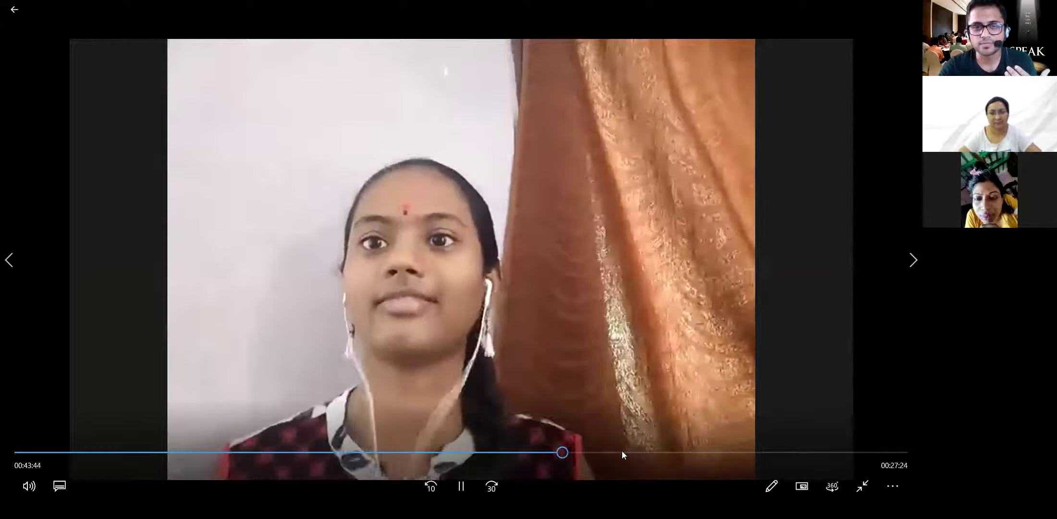
left_click(622, 452)
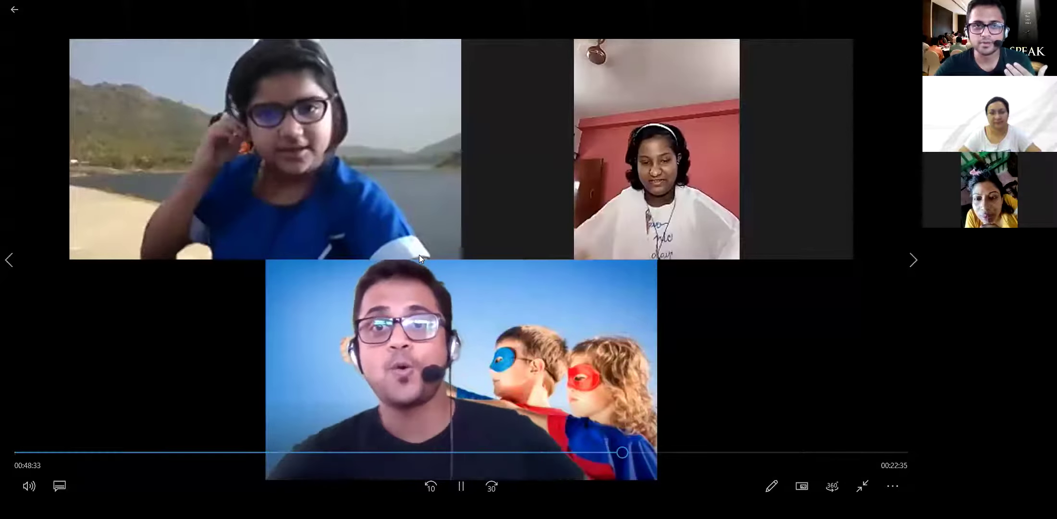
key("Escape")
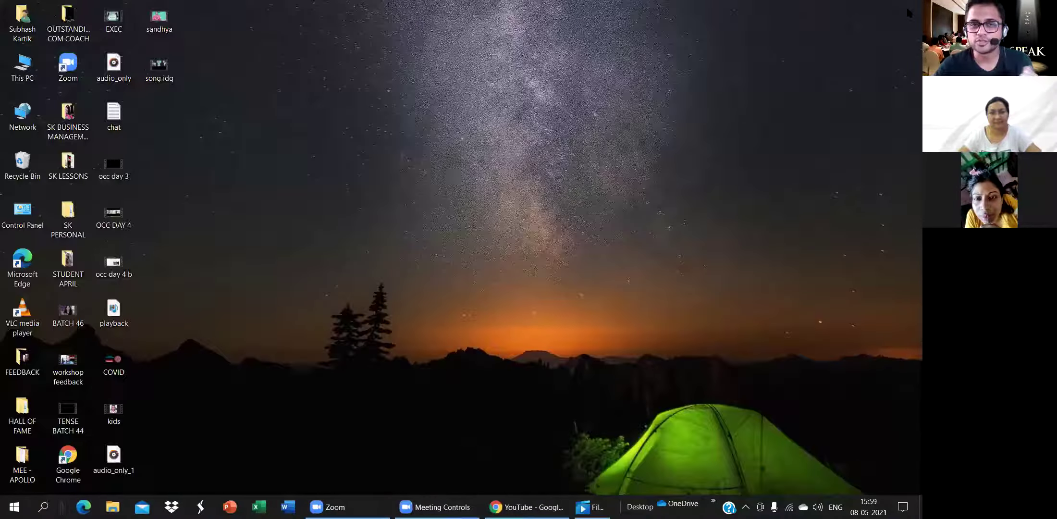
left_click(908, 10)
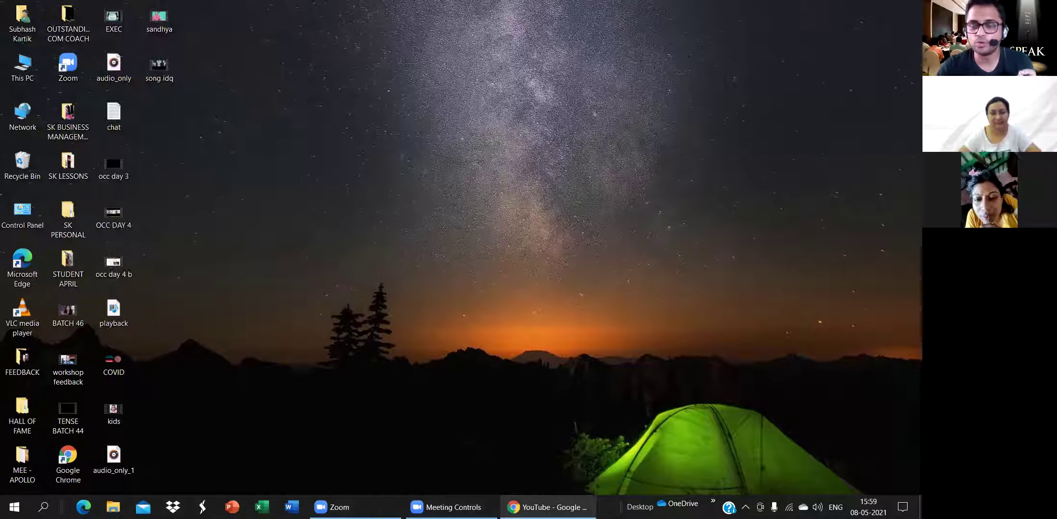
Switch to YouTube in Chrome and upload the kids video file from the Desktop folder to the channel
left_click(548, 507)
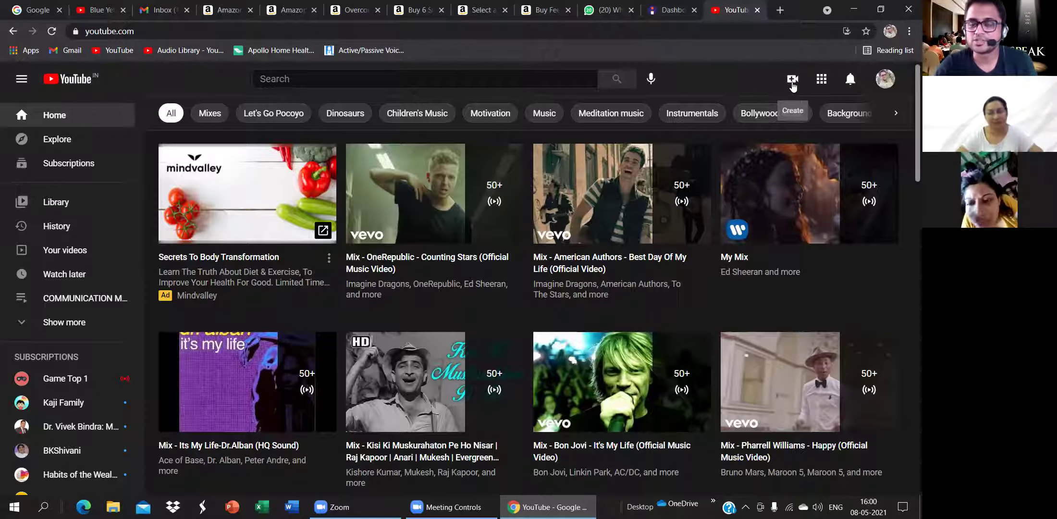
left_click(792, 84)
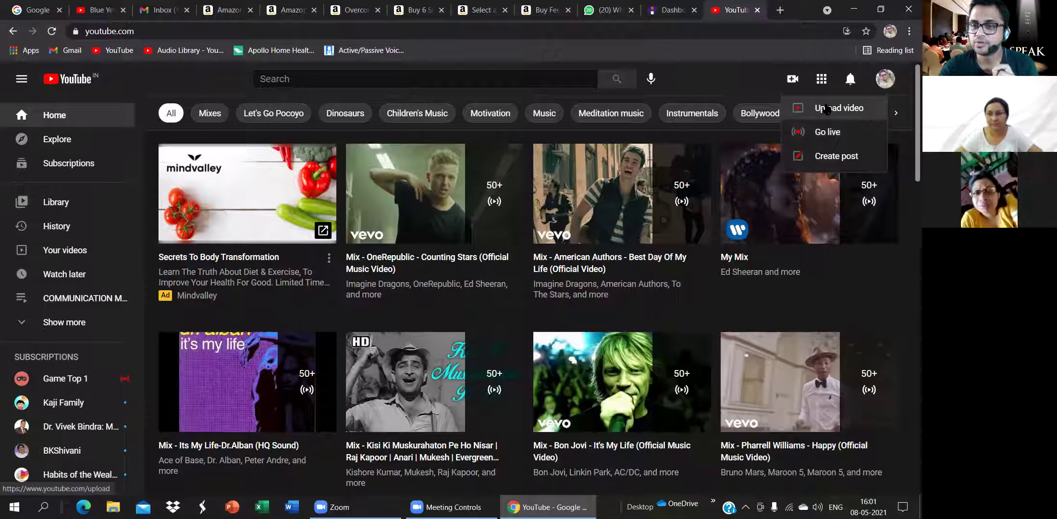
left_click(825, 110)
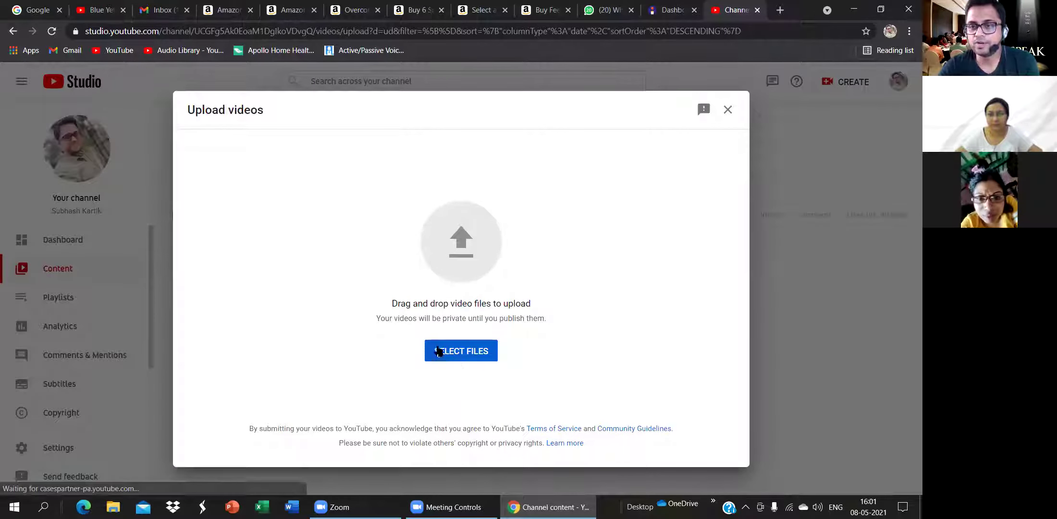
left_click(465, 352)
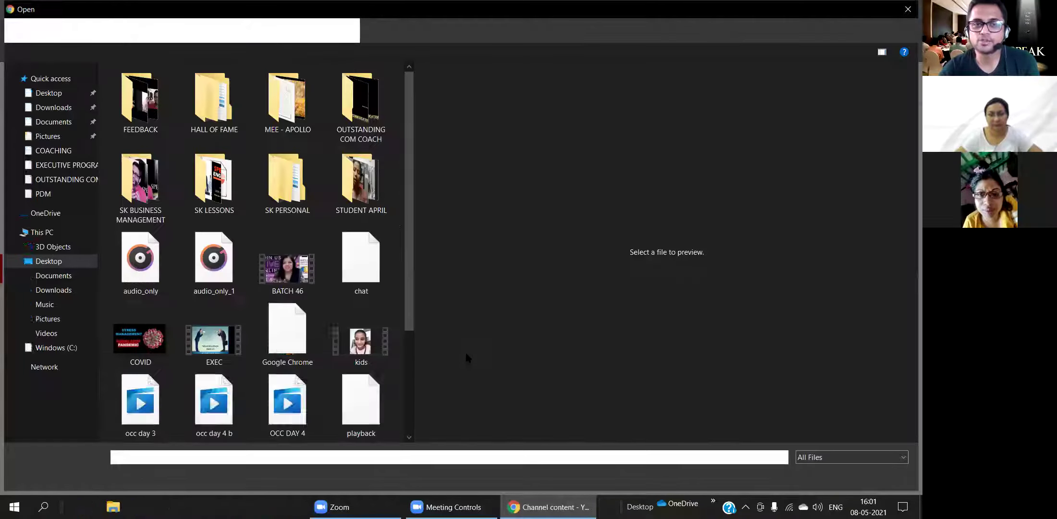
scroll(409, 210, "down", 3)
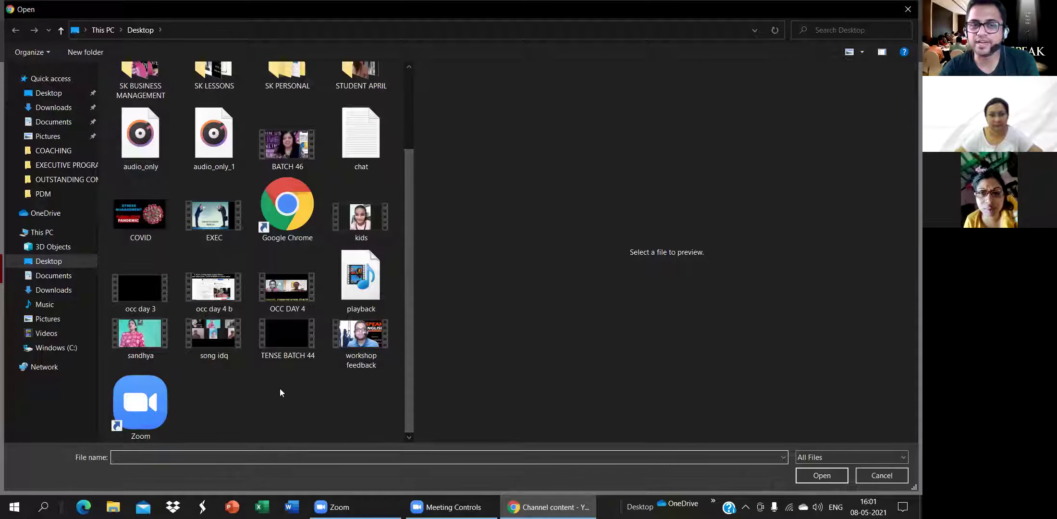
left_click(343, 218)
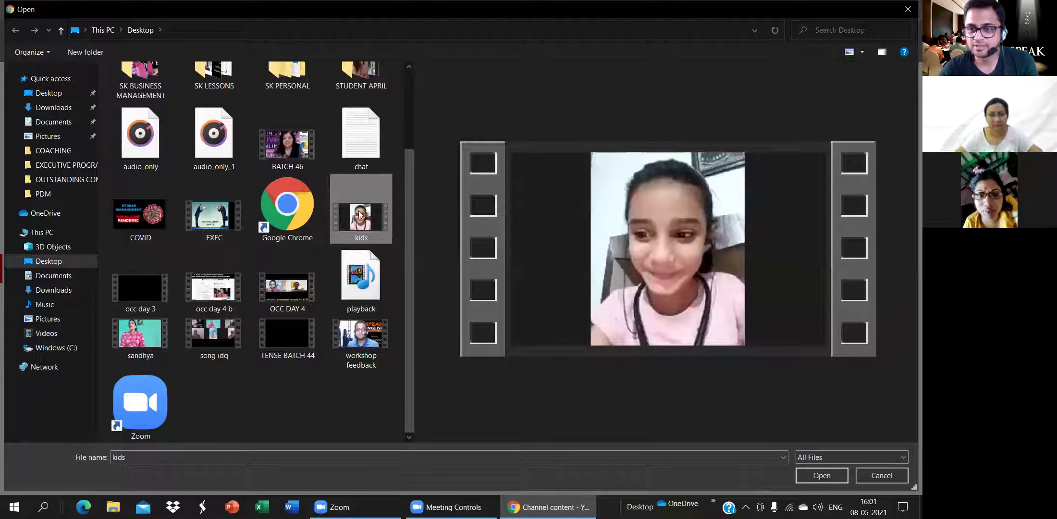
left_click(826, 477)
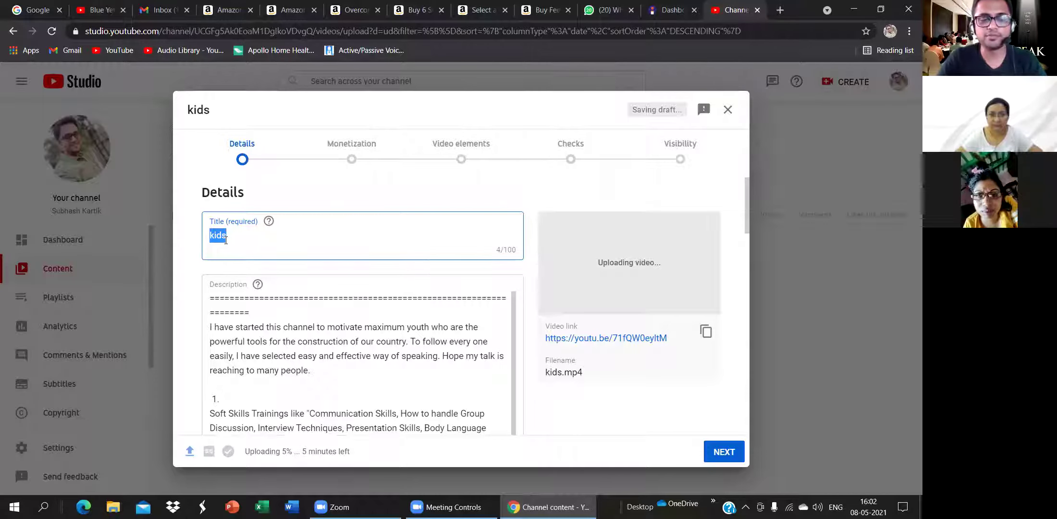
Replace the video title with "Public Speaking & Conversation Classes for Kids - by" followed by the presenter's full name
type("Public Speaking ")
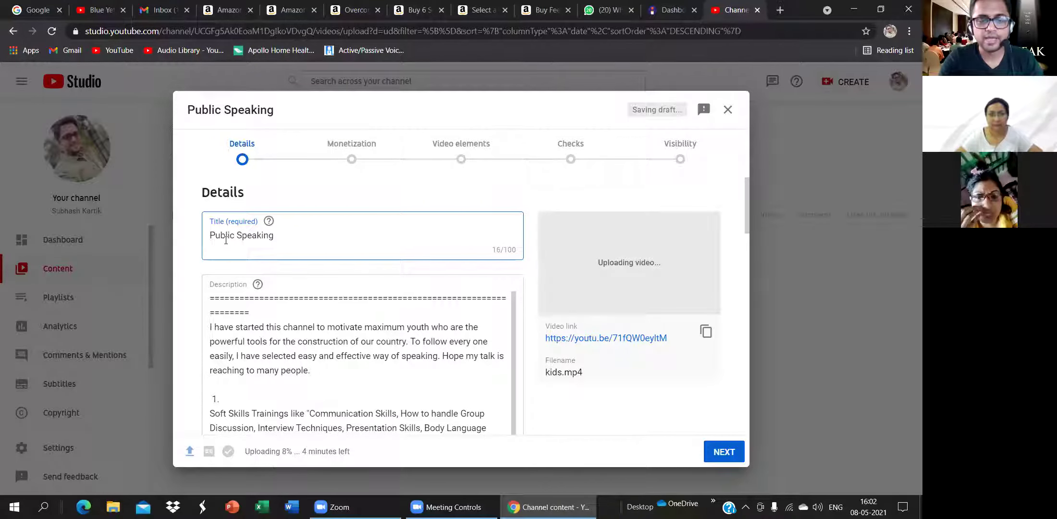
type("& Con")
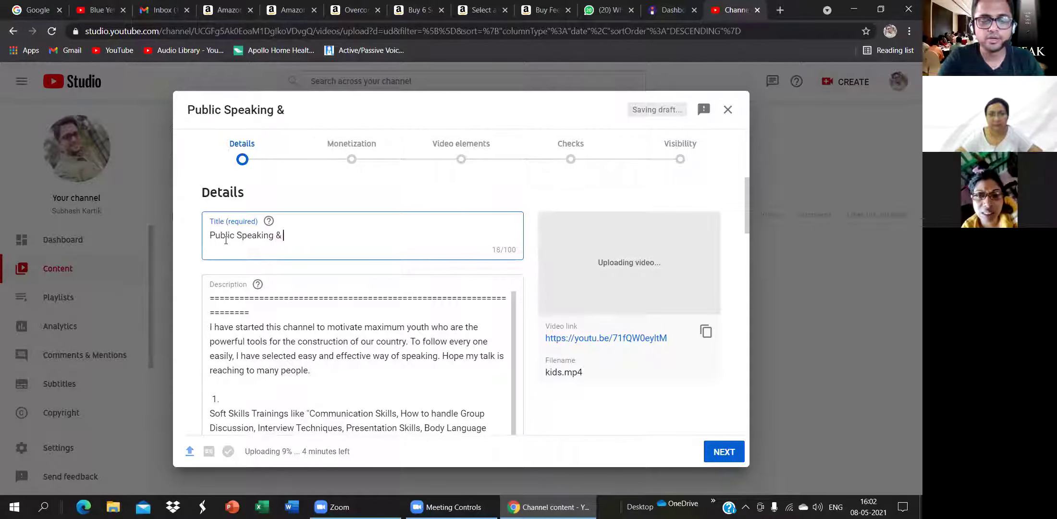
type("rsation ")
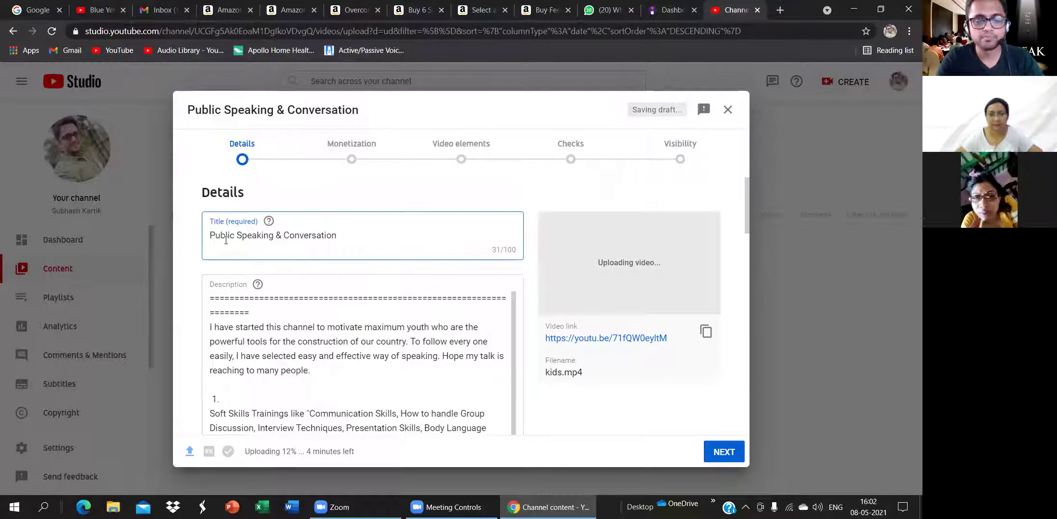
type("Classes ")
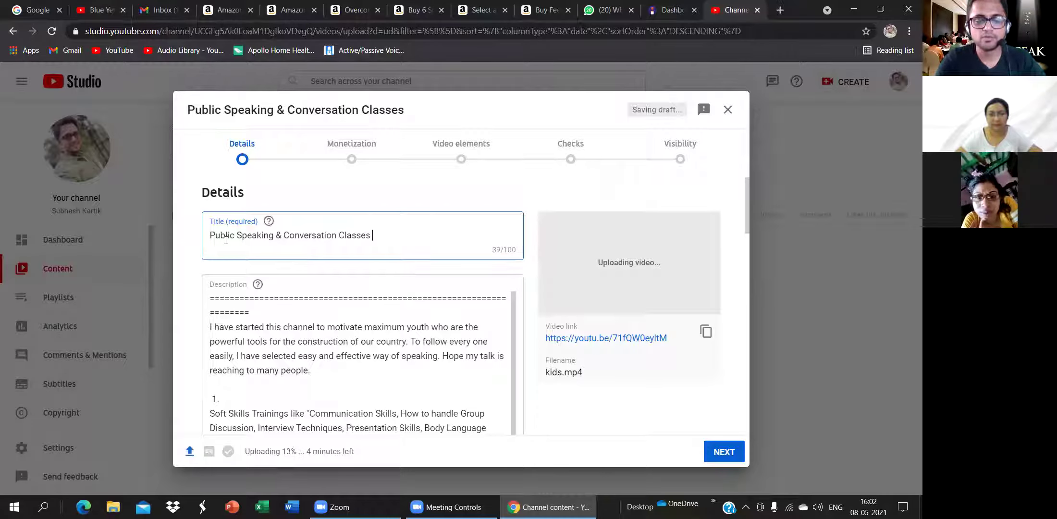
type("for Kids - by Subha")
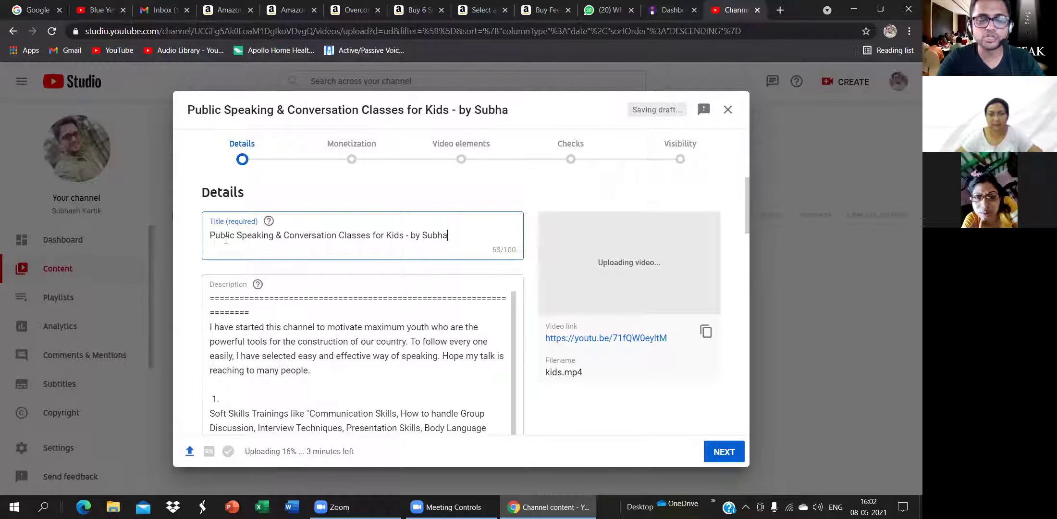
type("sh kartik")
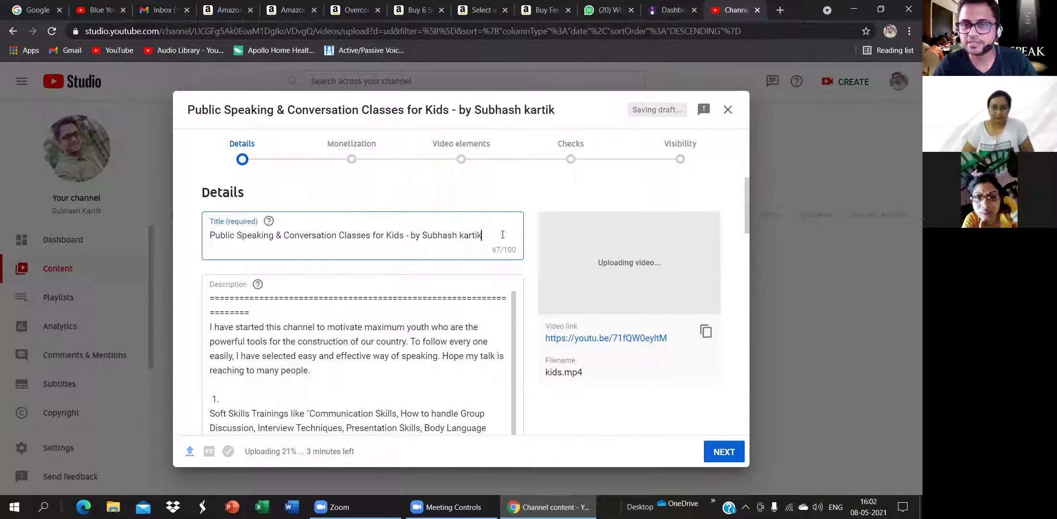
Open the video's playlist selection and look through the channel's existing playlists for one that suits the kids video
scroll(499, 235, "down", 15)
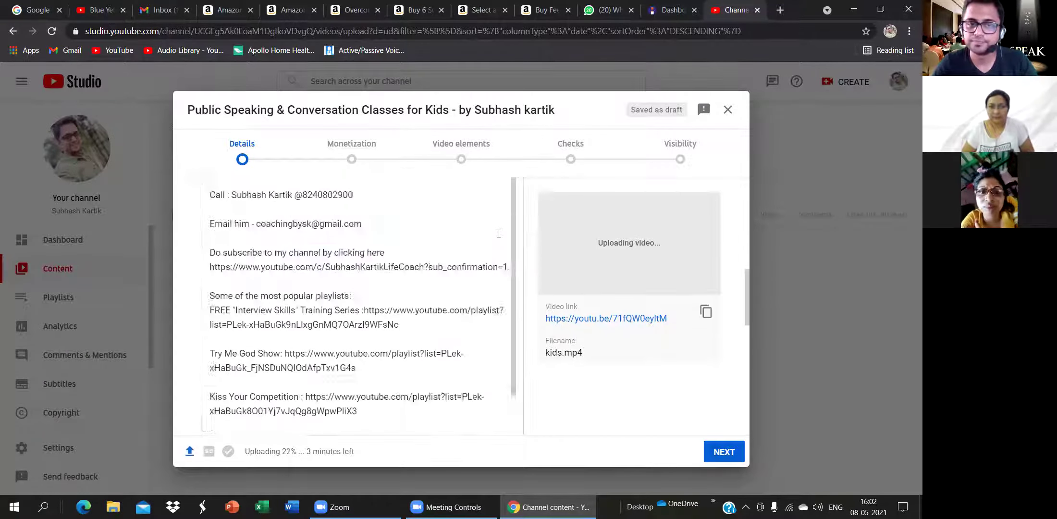
scroll(501, 242, "up", 3)
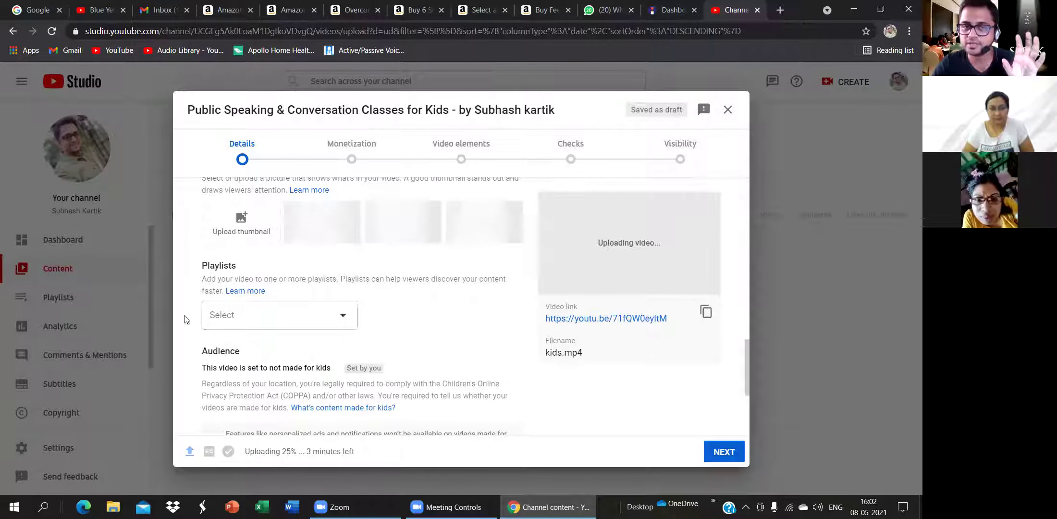
left_click(270, 316)
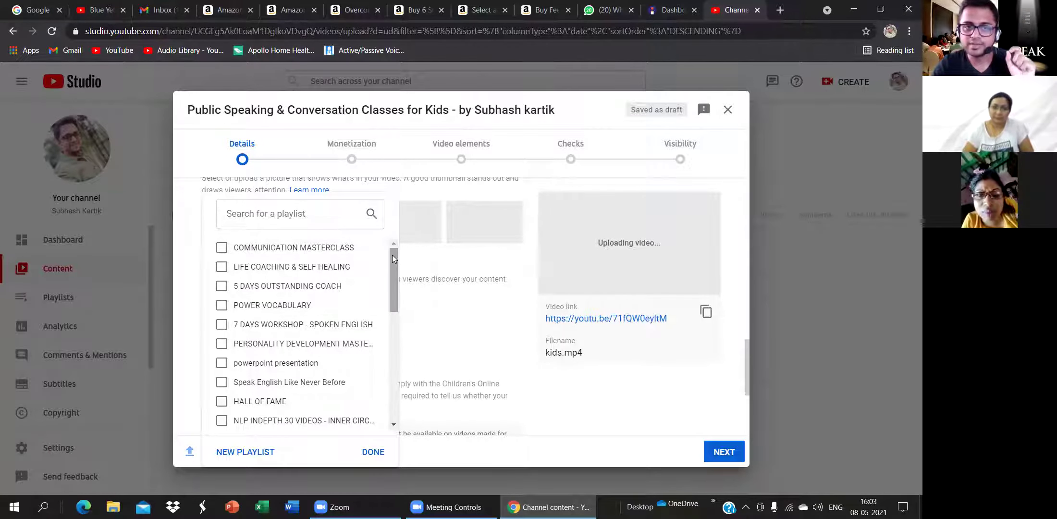
scroll(392, 254, "down", 2)
scroll(392, 255, "down", 1)
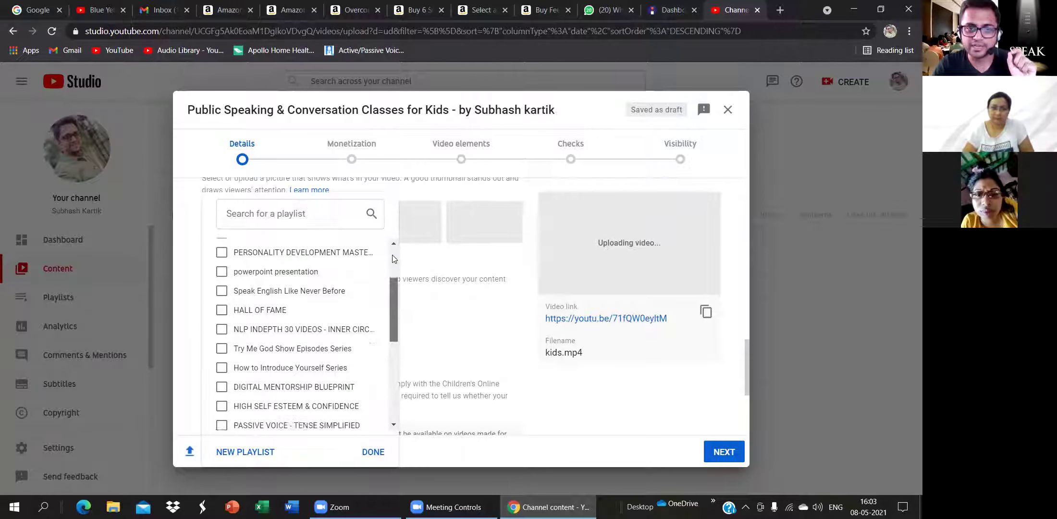
scroll(389, 312, "down", 4)
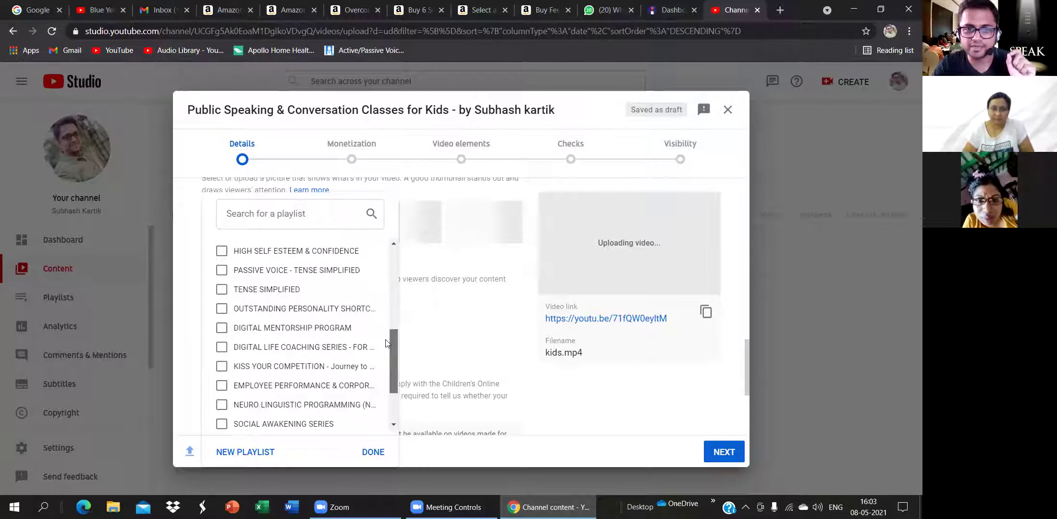
scroll(386, 364, "down", 2)
scroll(391, 269, "up", 2)
scroll(393, 242, "up", 7)
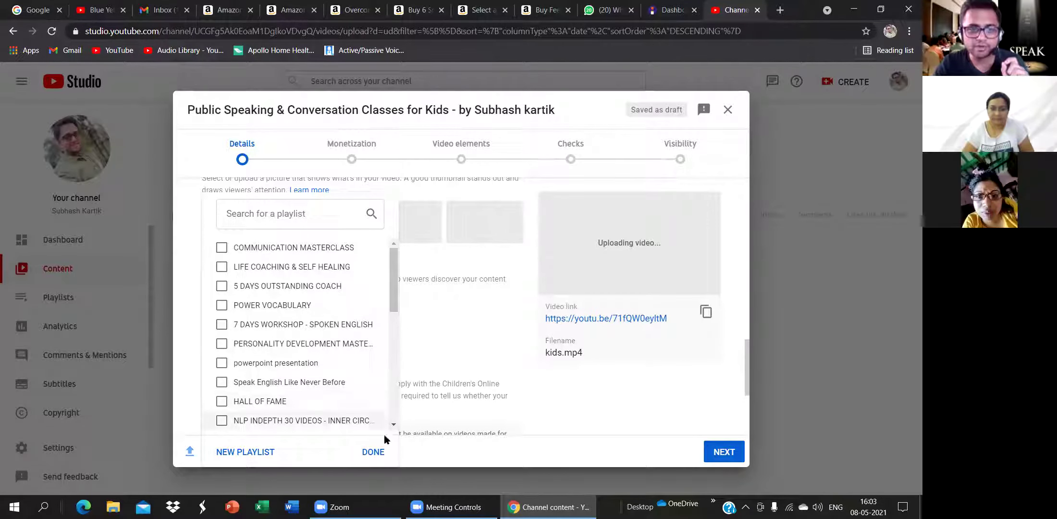
scroll(398, 322, "down", 1)
scroll(397, 322, "down", 3)
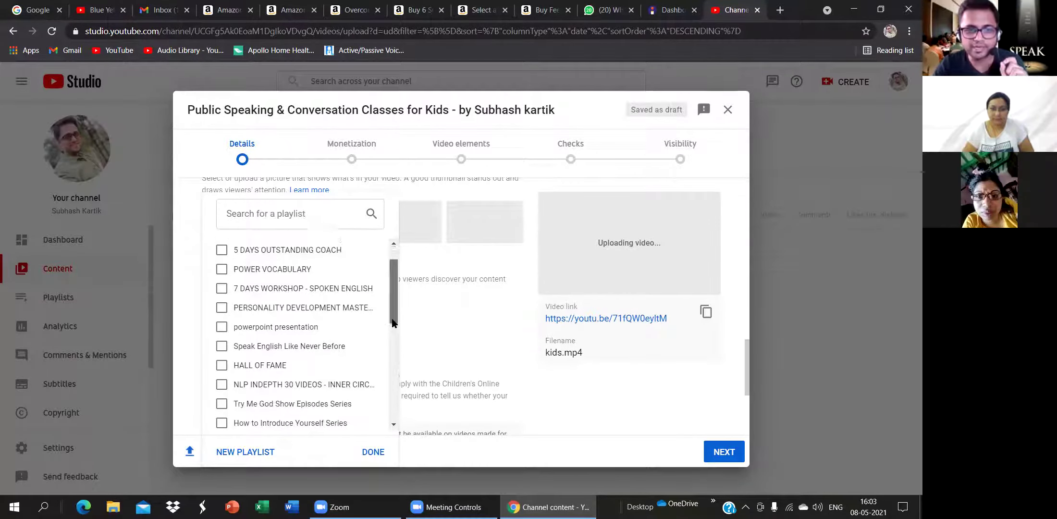
left_click_drag(393, 347, 394, 370)
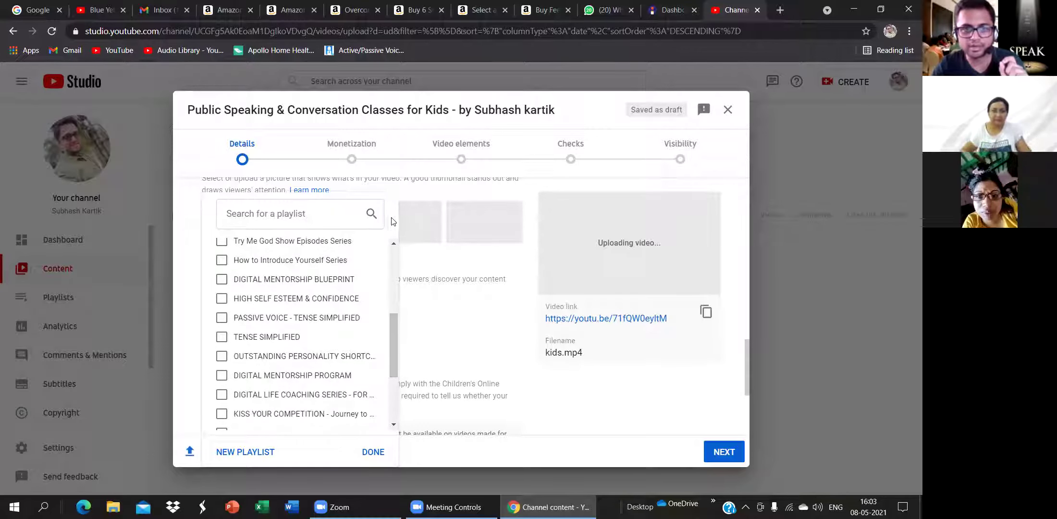
Search the channel's playlists for "kid" and clear the search
type("kid")
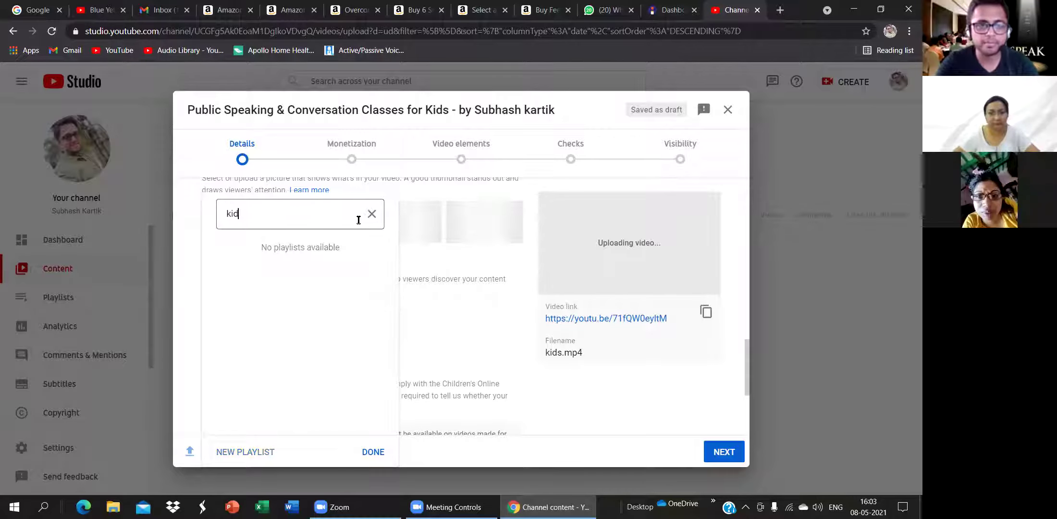
key("ctrl+a")
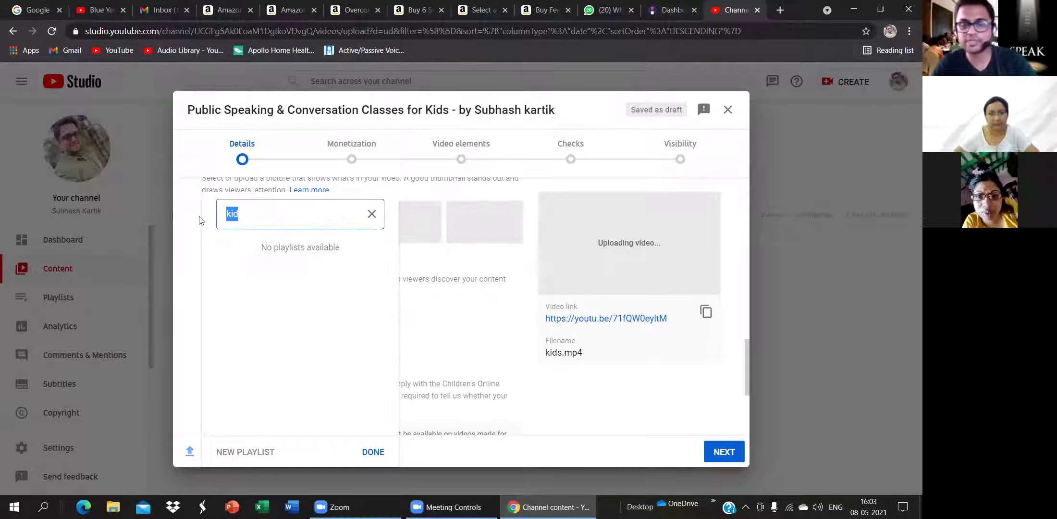
key("BackSpace")
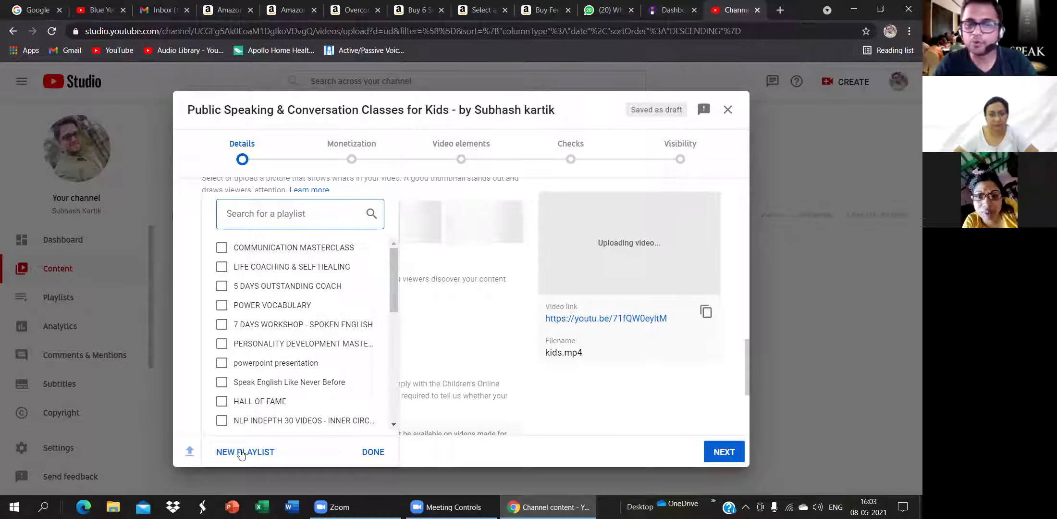
Create a new playlist titled "5 DAYS WORKSHOP FOR KIDS" and assign the video to it
left_click(268, 461)
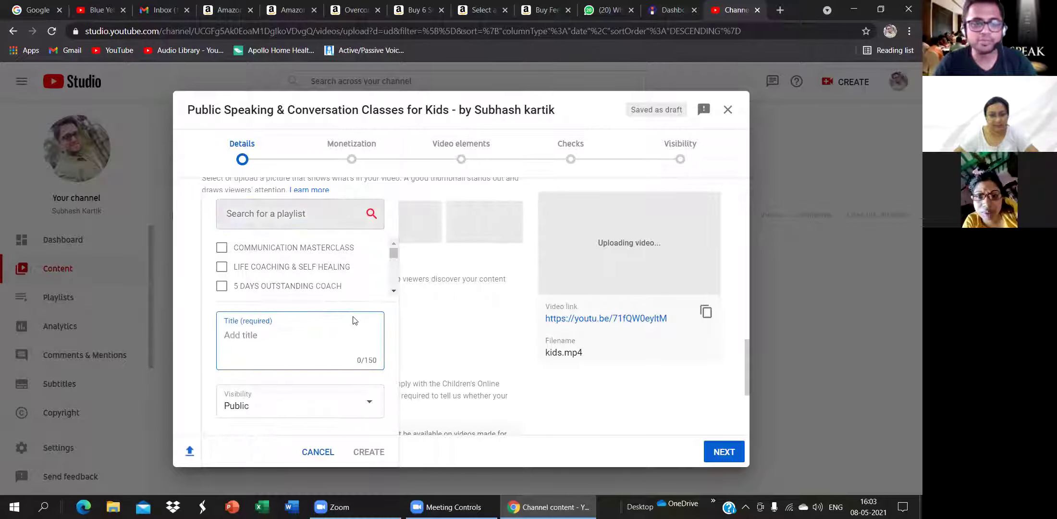
type("5 DAYS")
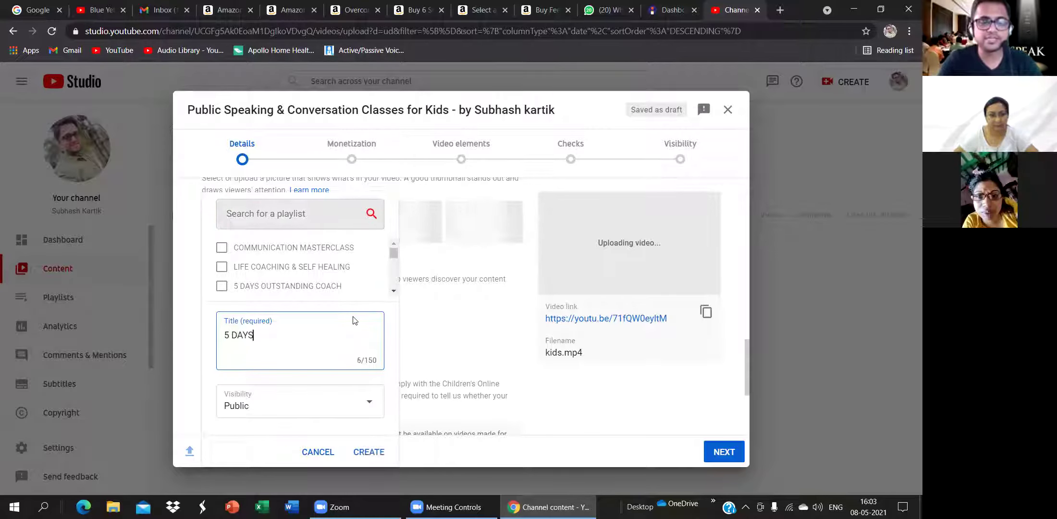
type(" WORKSH")
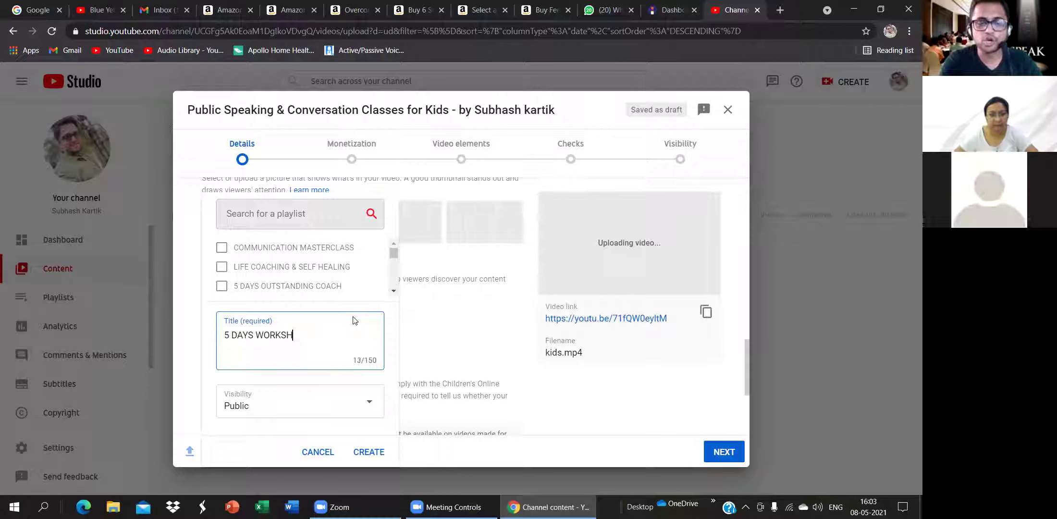
type("OP FOR KIDS")
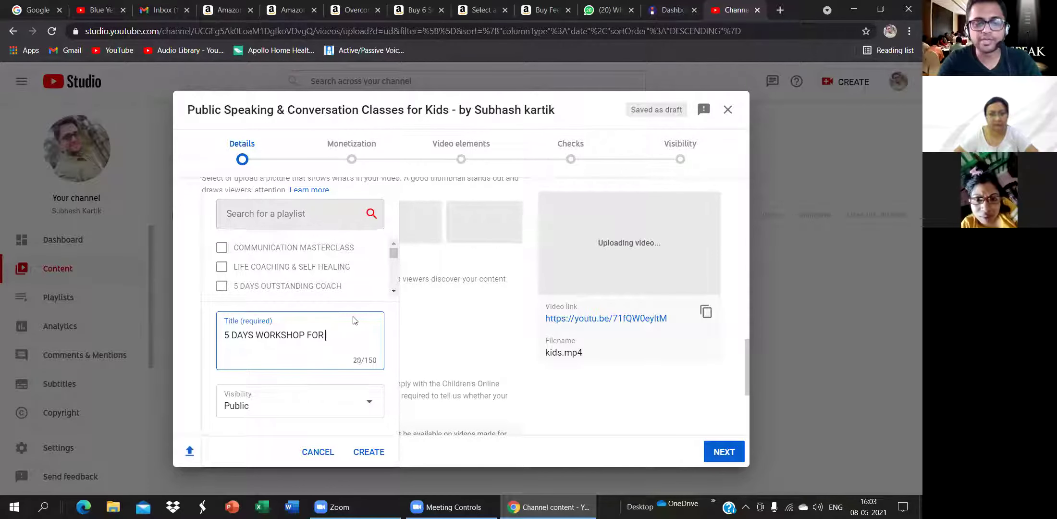
left_click(366, 453)
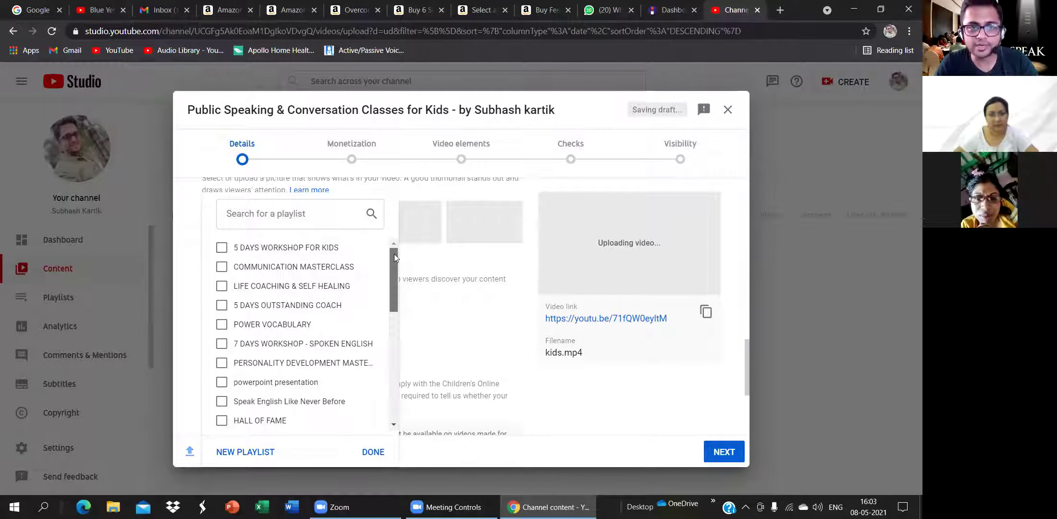
left_click(278, 250)
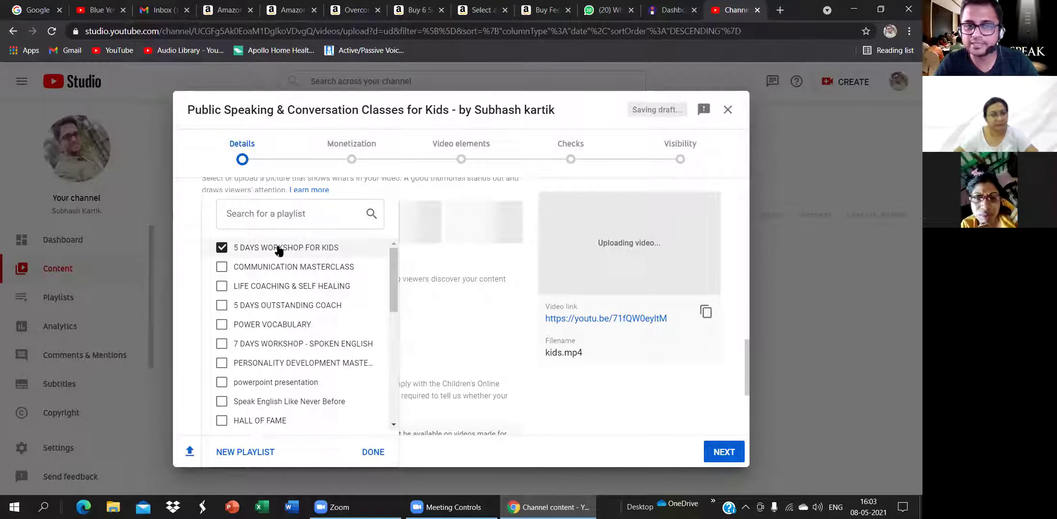
left_click(373, 452)
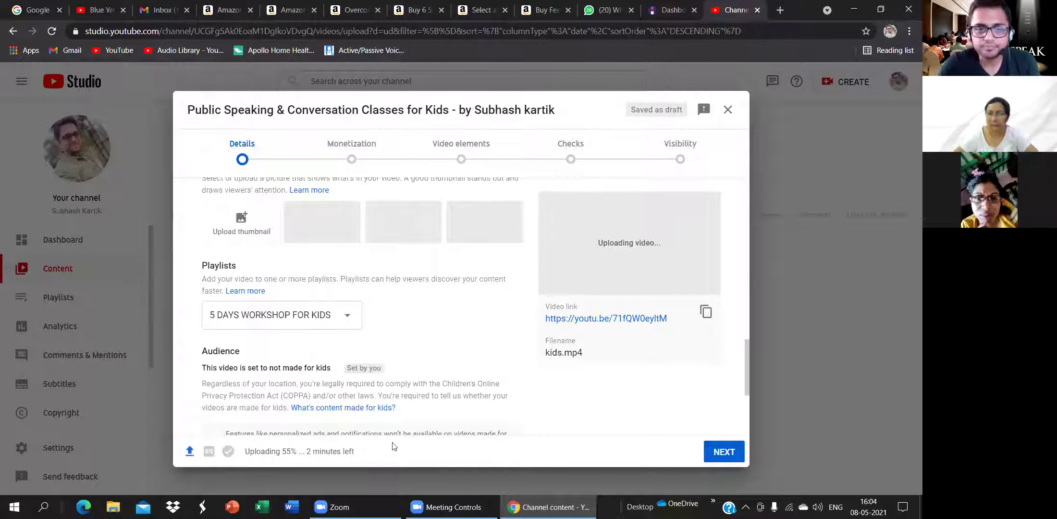
Expand the additional video details and add the tag "public speaking for kids"
scroll(354, 396, "down", 3)
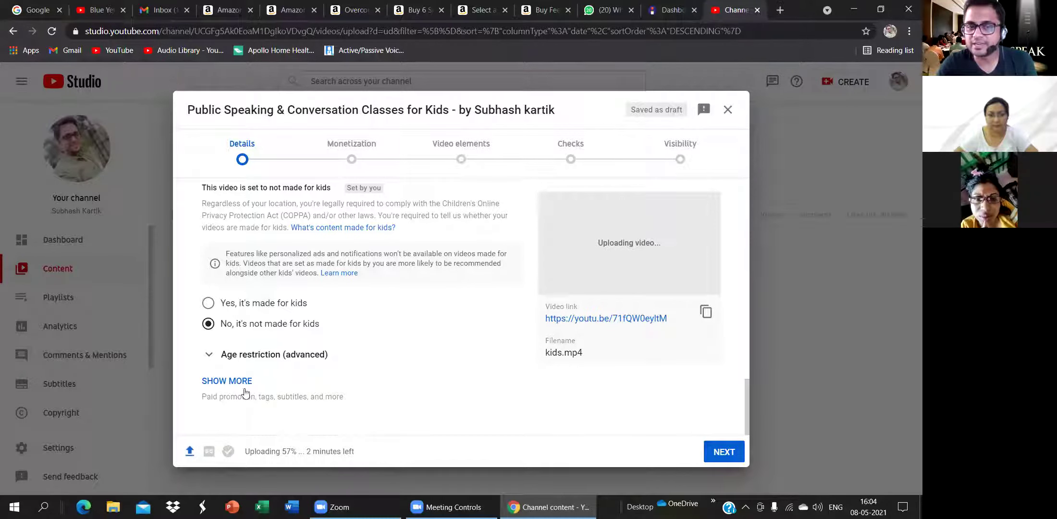
left_click(214, 382)
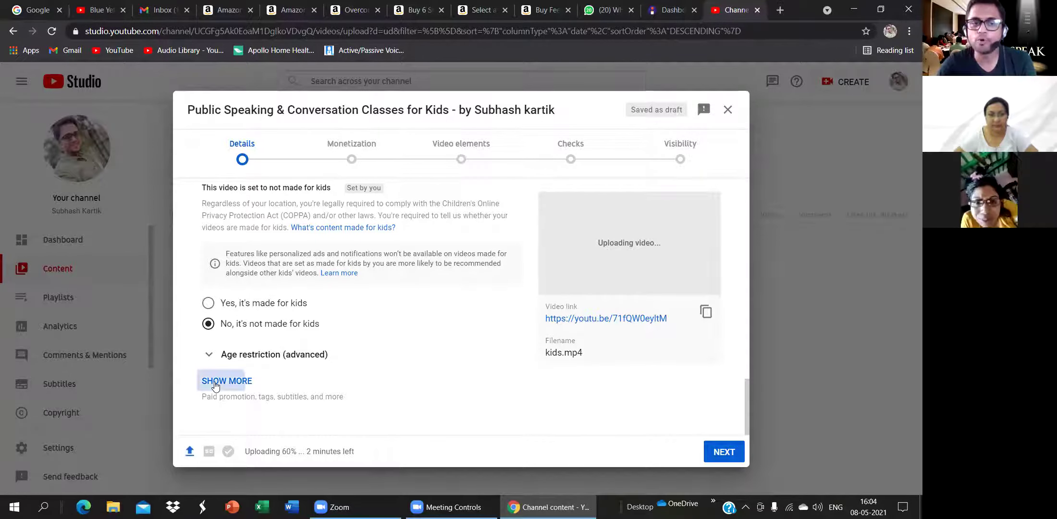
scroll(389, 373, "down", 4)
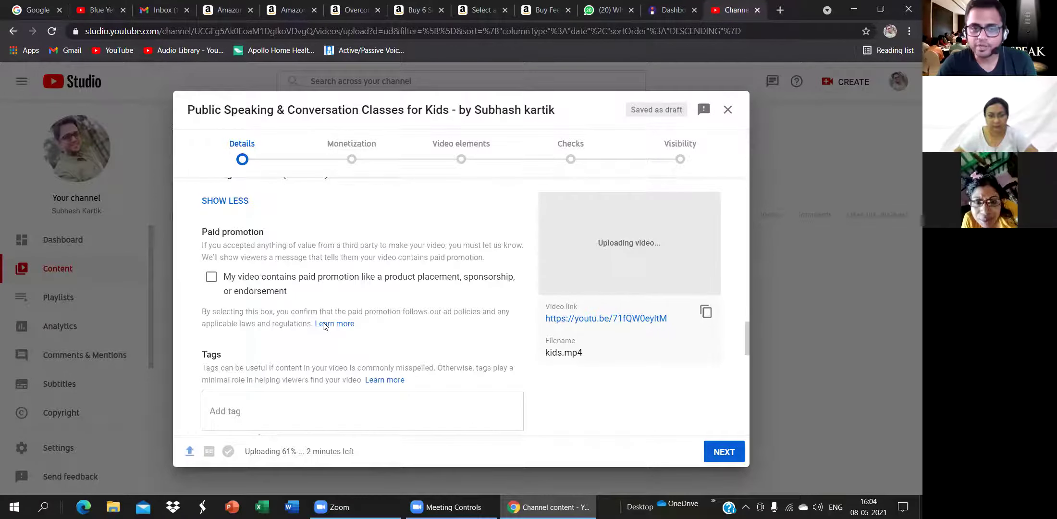
scroll(326, 384, "down", 3)
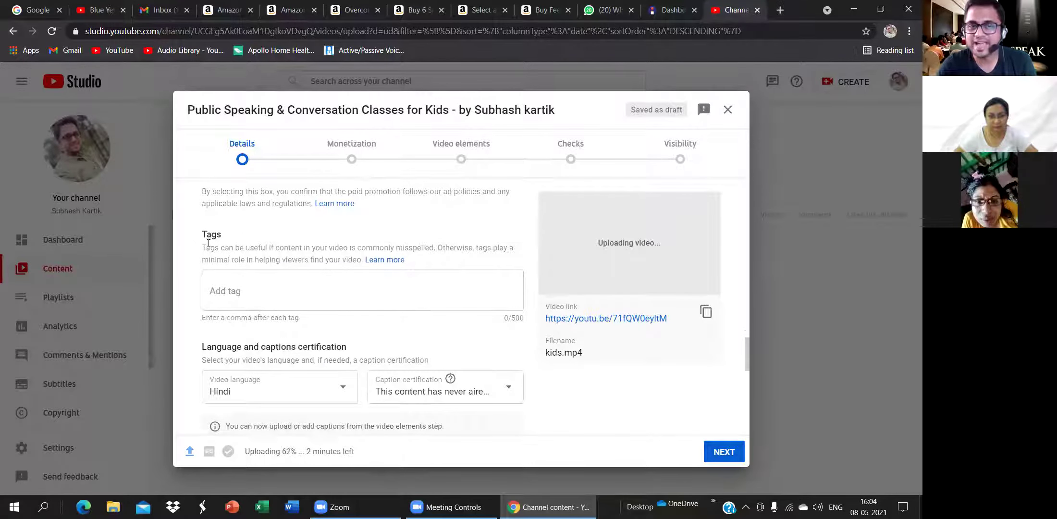
left_click(241, 288)
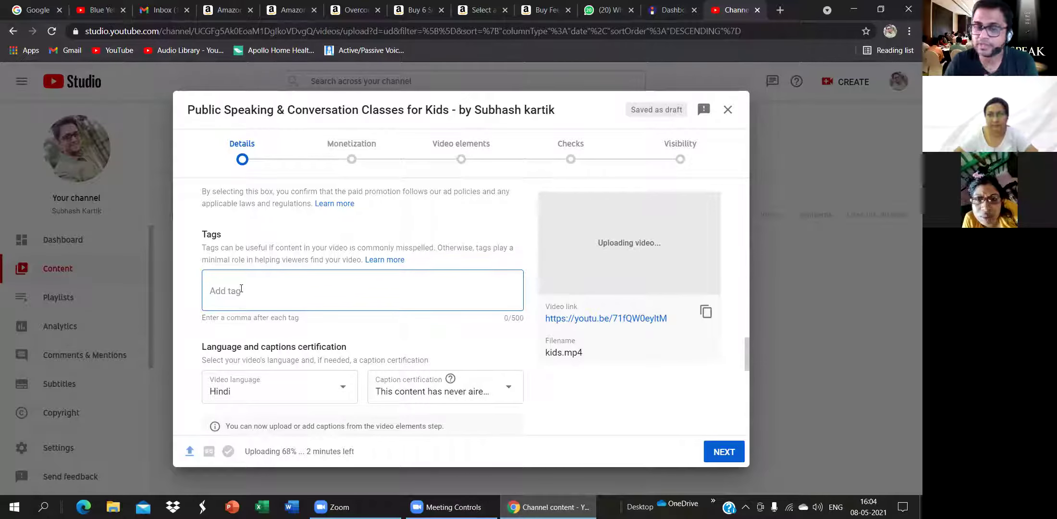
key("BackSpace")
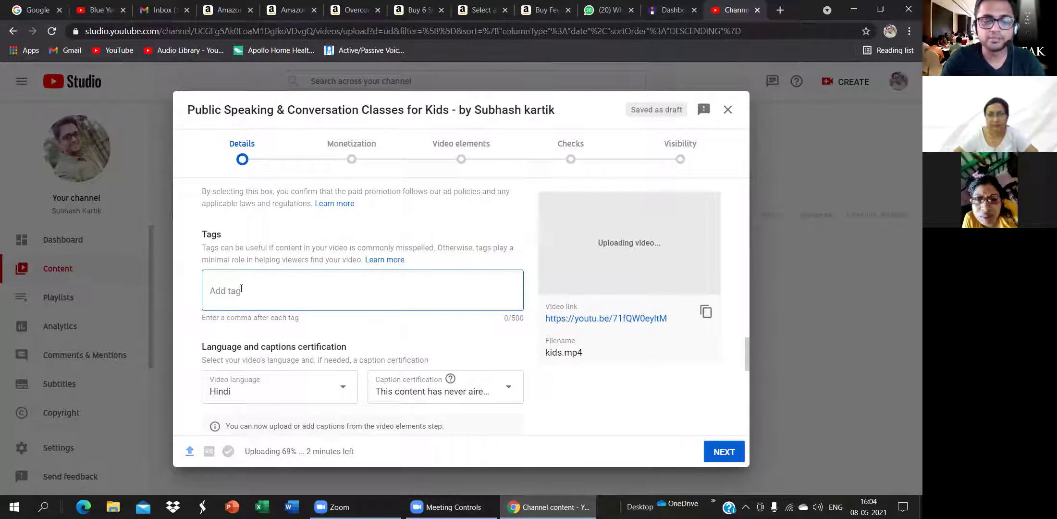
type("ublic")
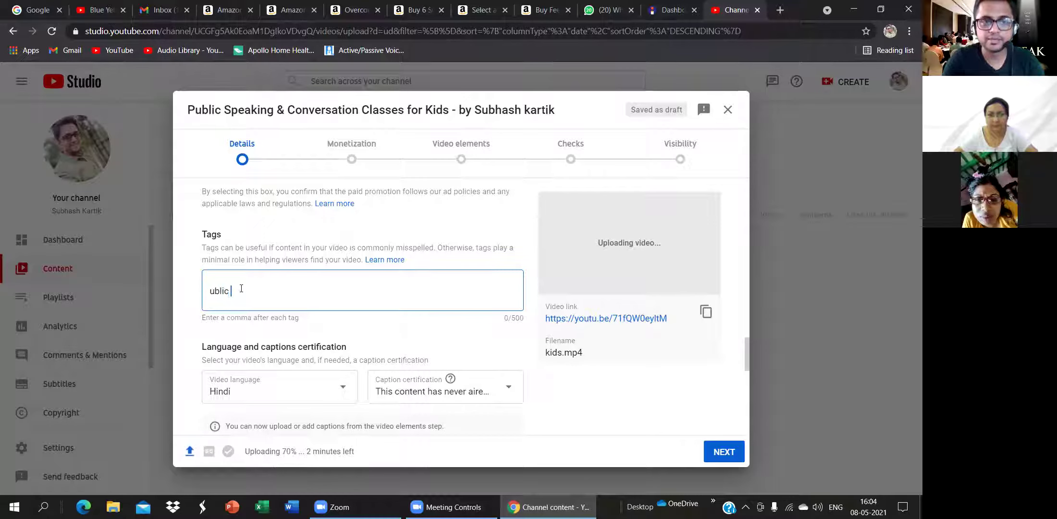
key("BackSpace")
key("BackSpace")
key("BackSpace")
key("BackSpace")
key("BackSpace")
type("p")
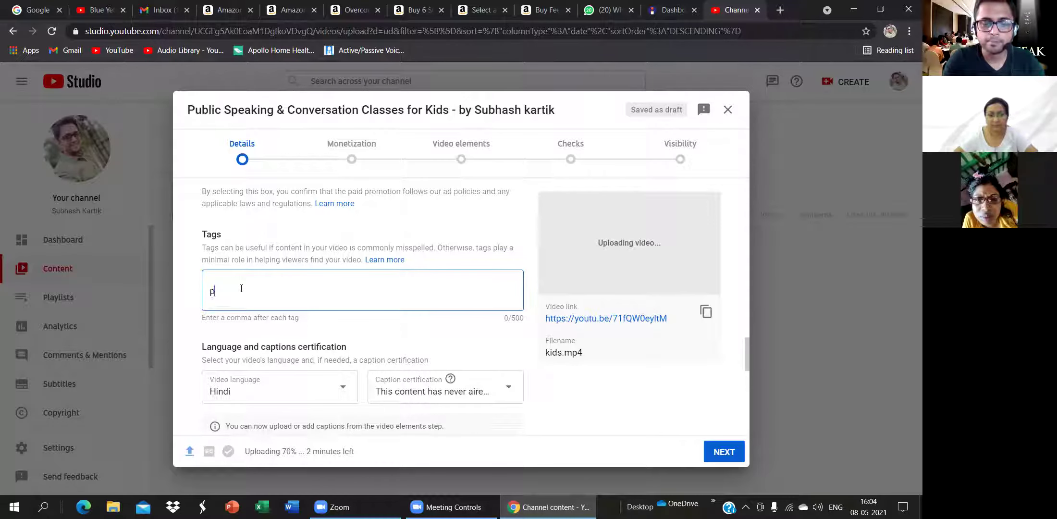
type("ublic spe")
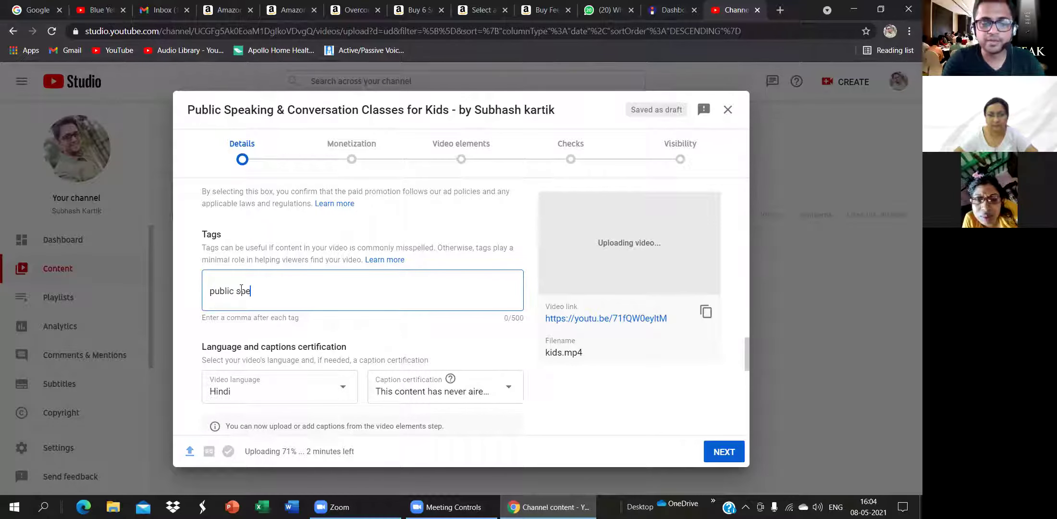
type("aking for kids")
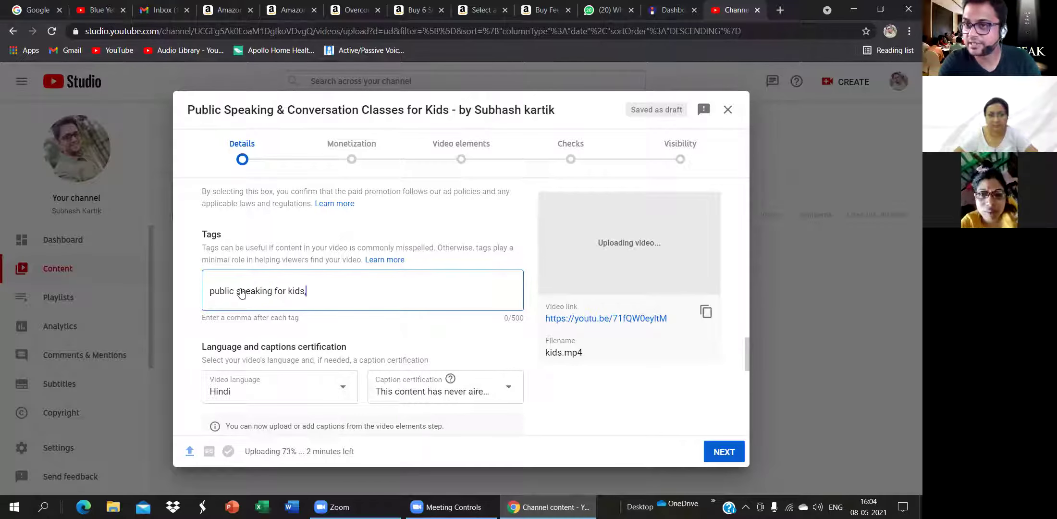
type(",")
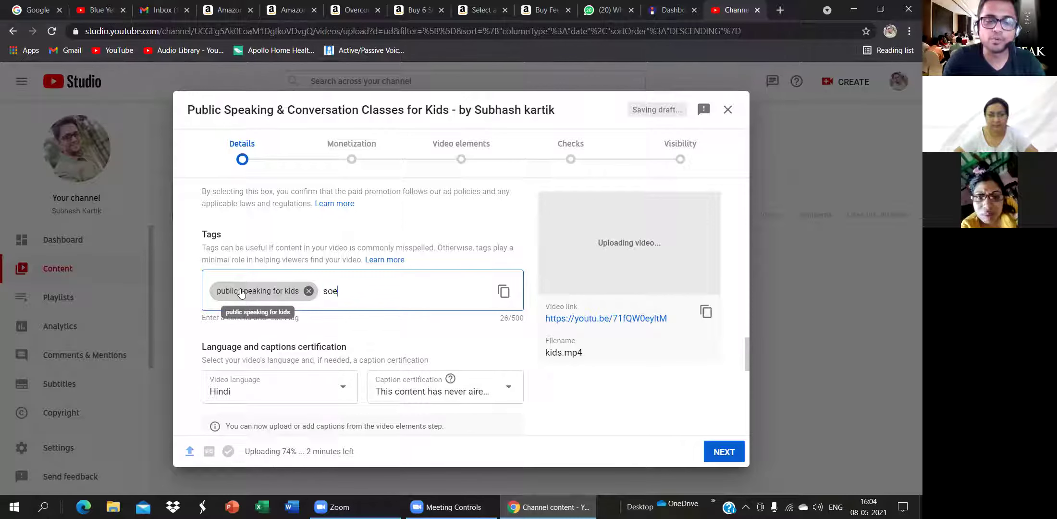
Add the tag "spoken english for kids" to the video
type("soeake")
key("BackSpace")
key("BackSpace")
key("BackSpace")
key("BackSpace")
key("BackSpace")
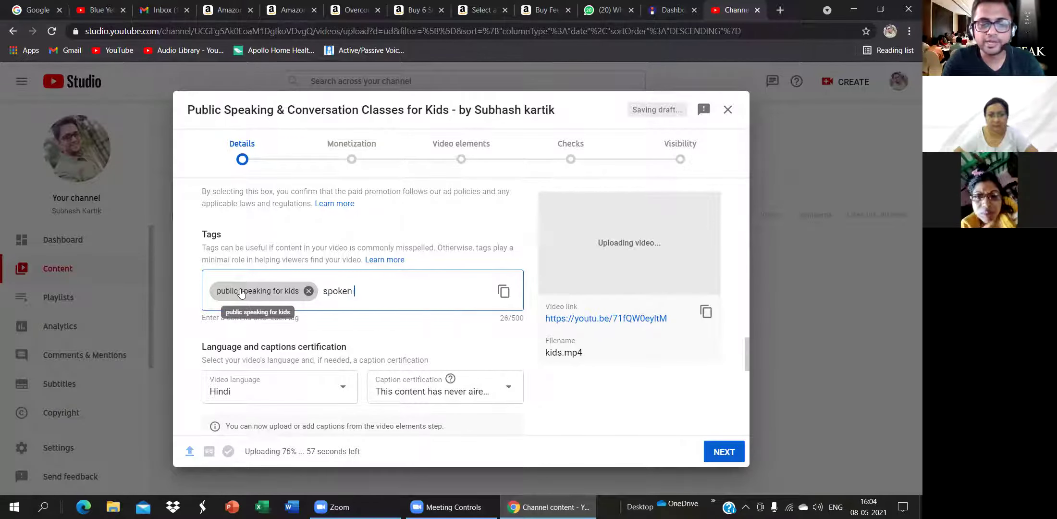
type("poken english for")
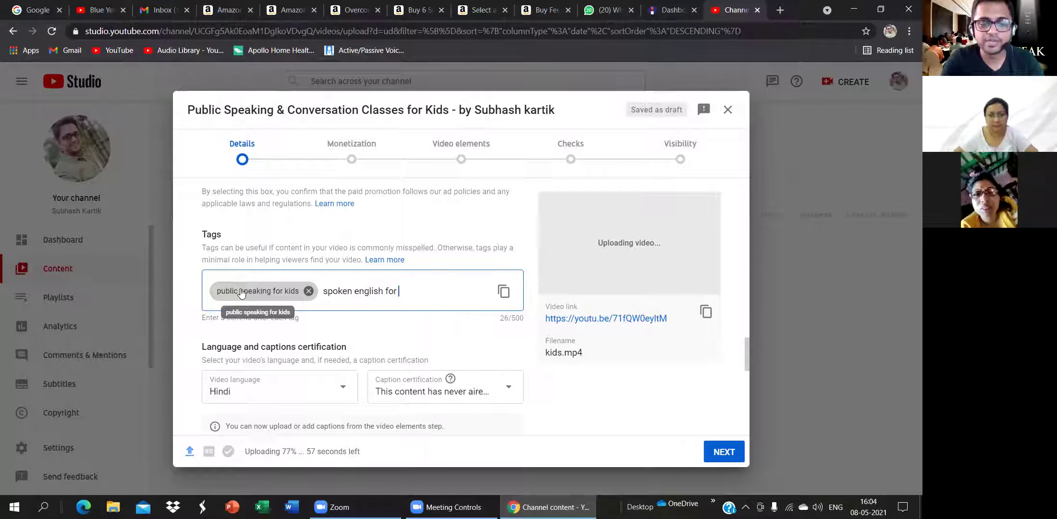
type(" kids")
key("comma")
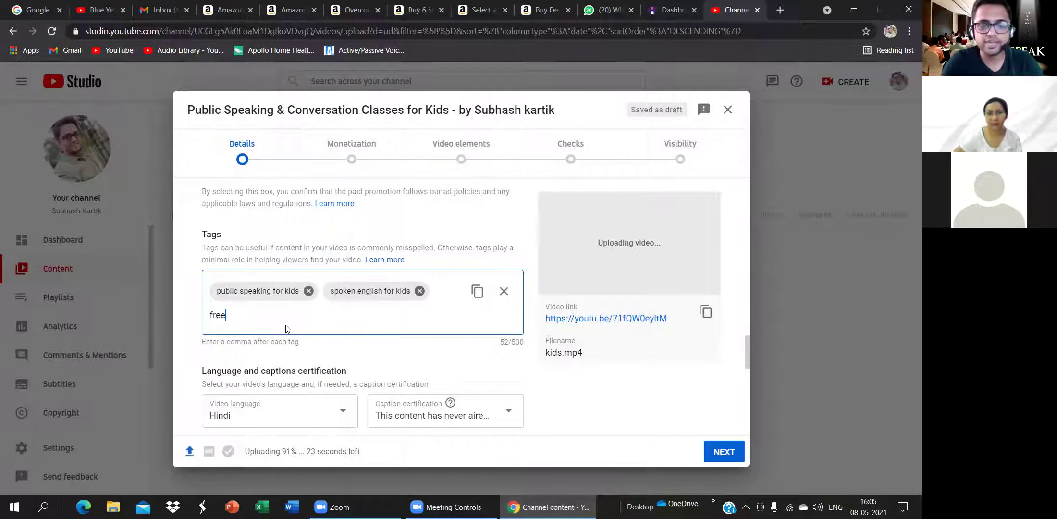
Add the tags "free spoken english classes for kids" and "smart classes for kids"
type("spoken english ")
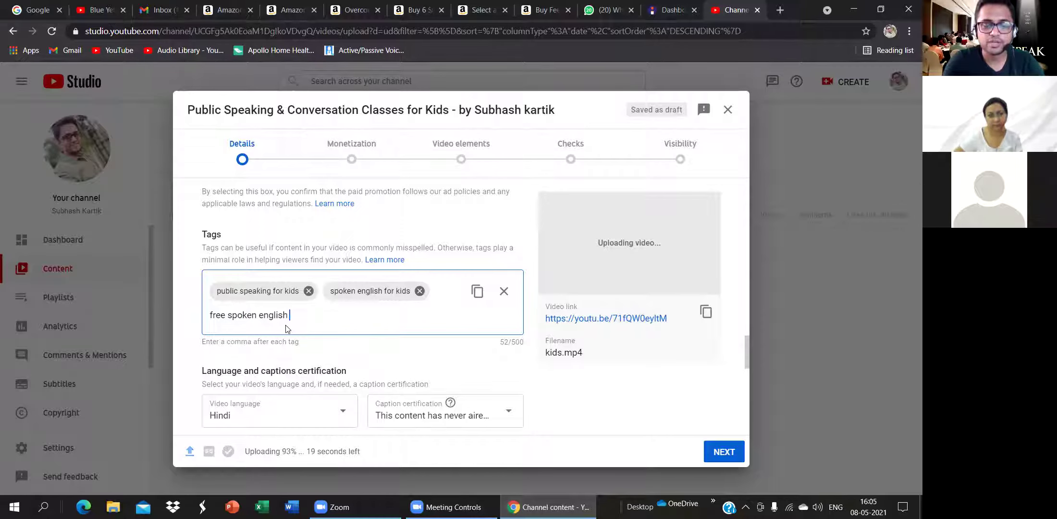
type("classes for kids")
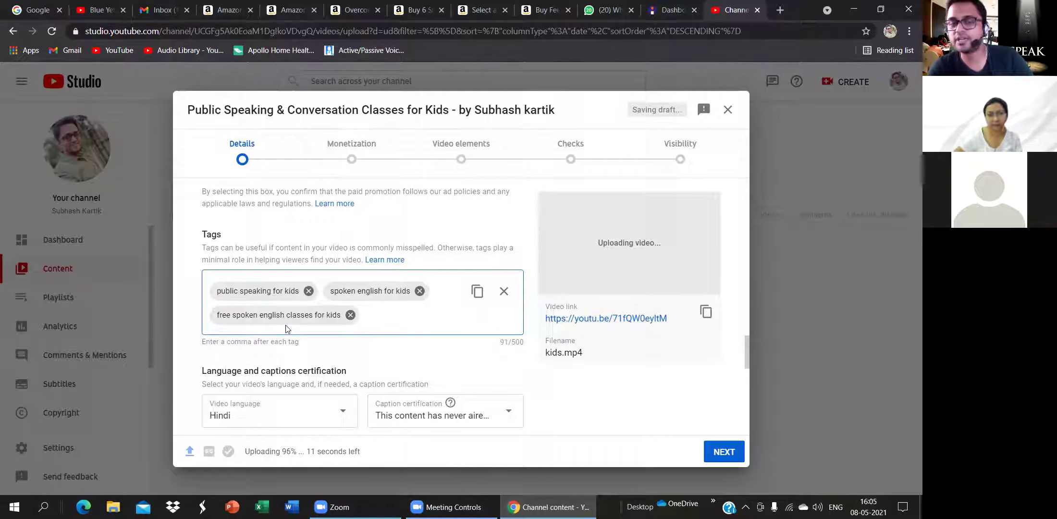
type(", smart cla")
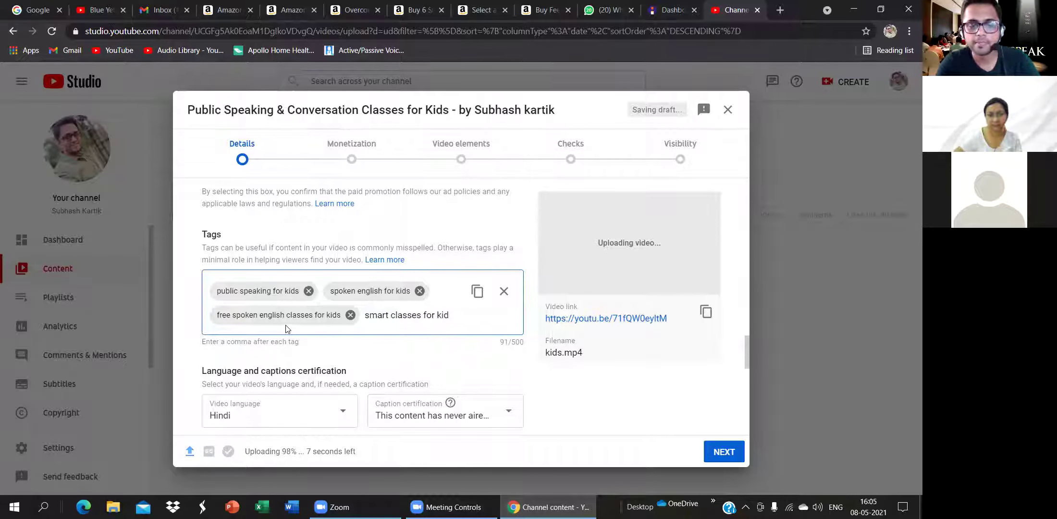
type(",")
Add the tag "how to speak fluently in english" to the video
type("how to spe")
type("ak ")
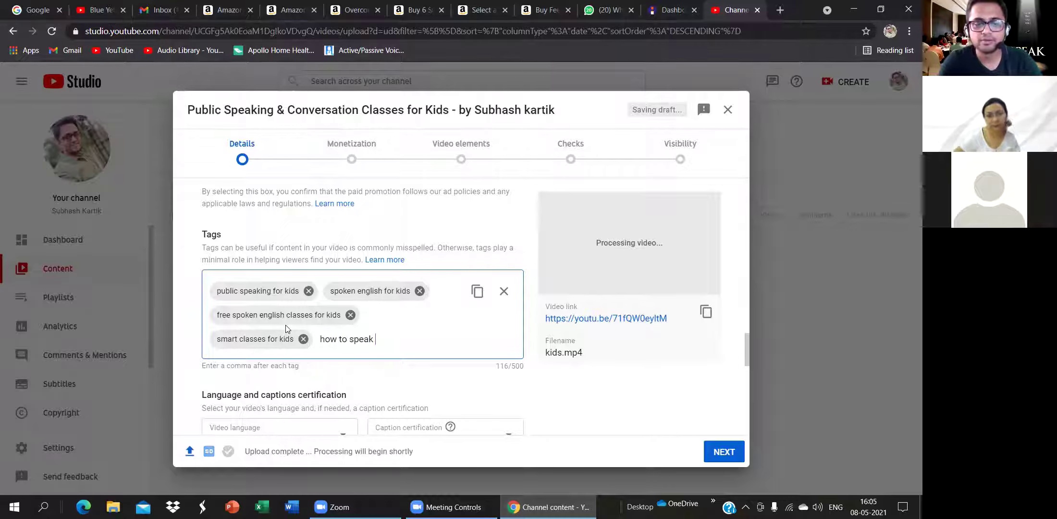
type("fluentl")
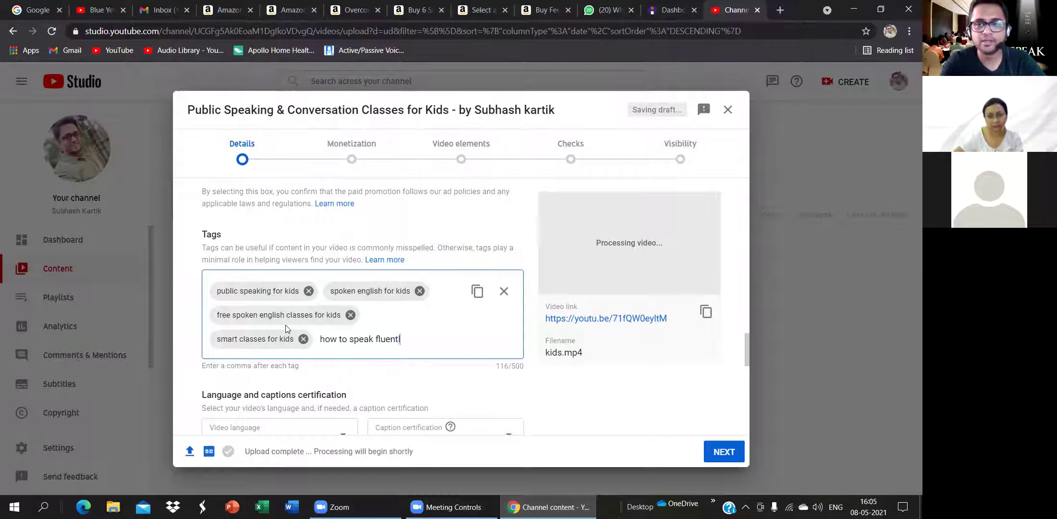
type("y in engli")
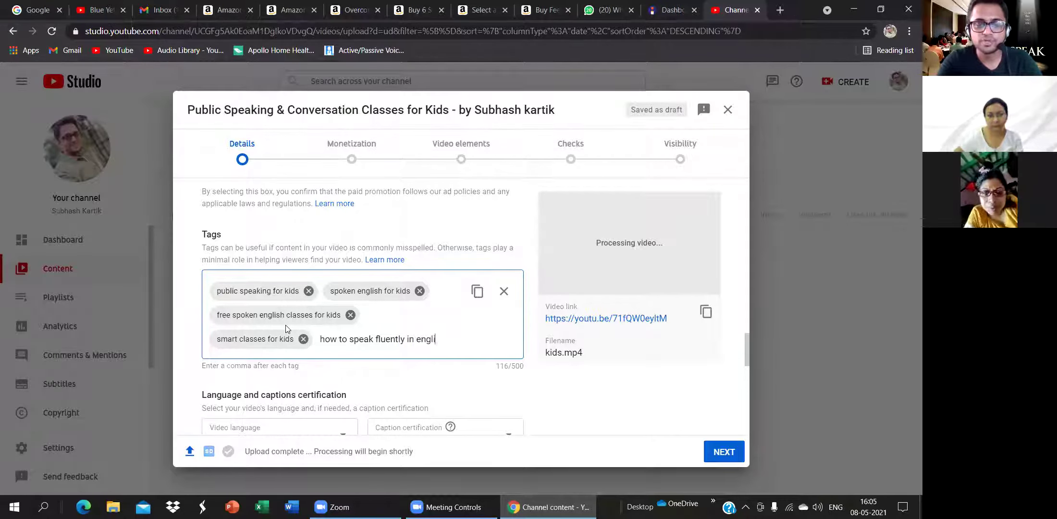
type("sh,")
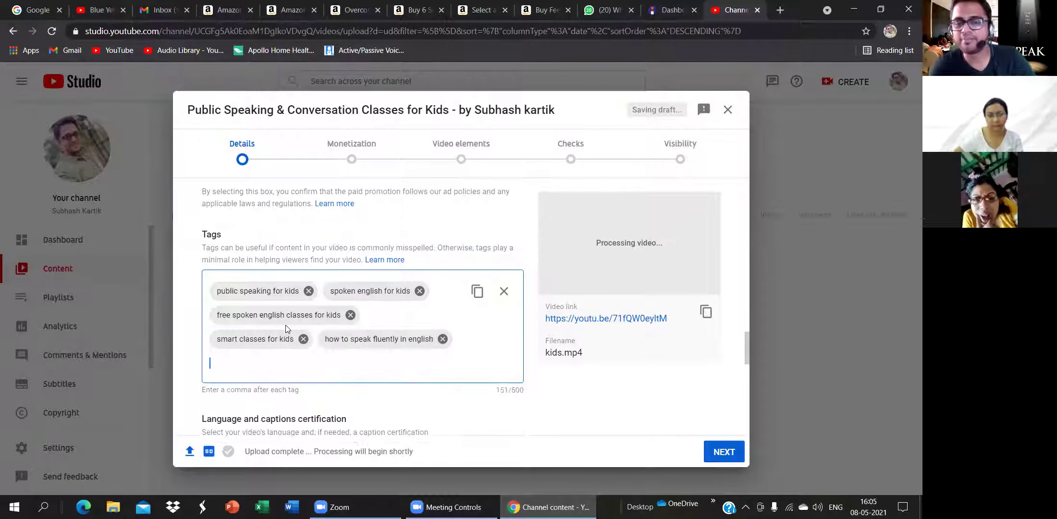
Review the remaining video details, including language, recording date, license and category, and return to the thumbnail and playlist sections
scroll(288, 331, "down", 5)
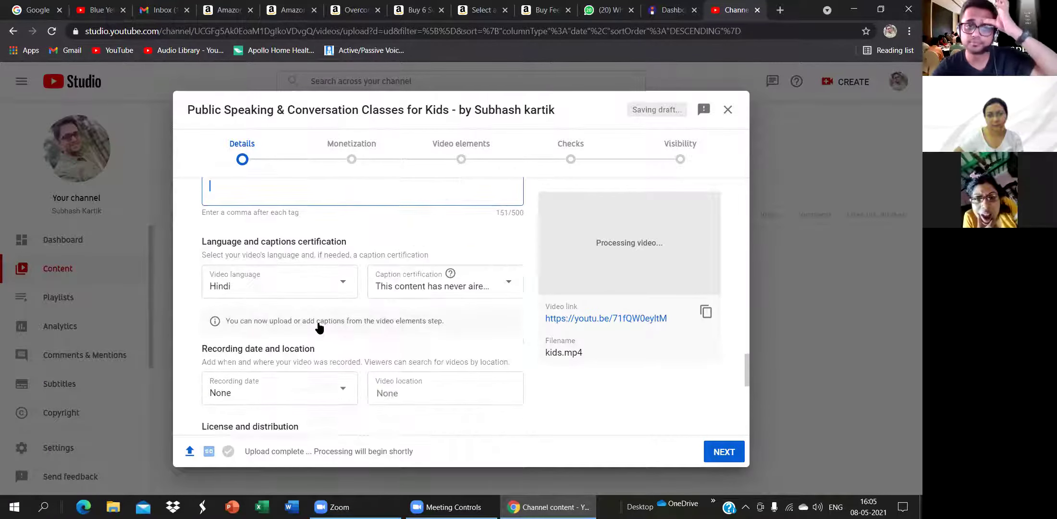
scroll(321, 328, "down", 4)
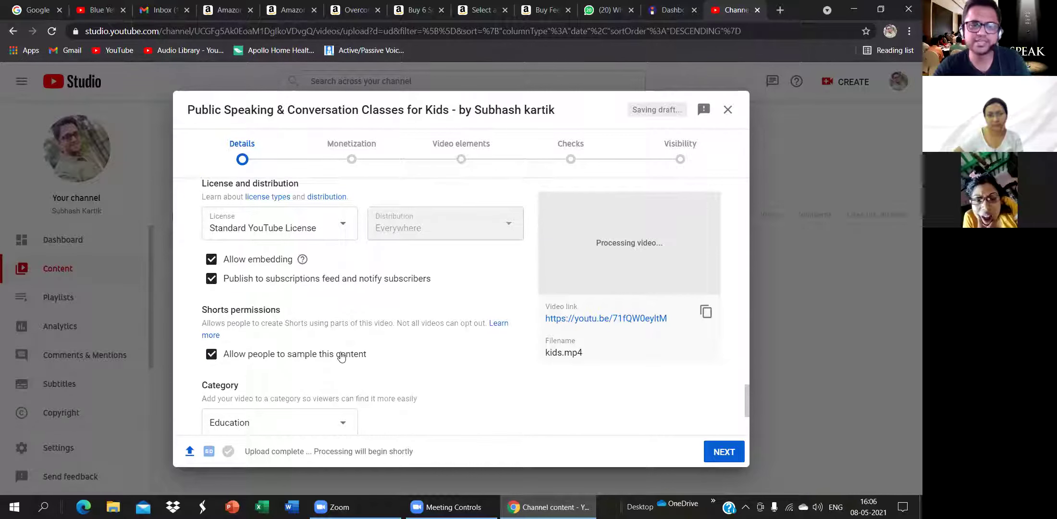
scroll(341, 356, "down", 3)
scroll(350, 354, "up", 6)
scroll(349, 351, "up", 10)
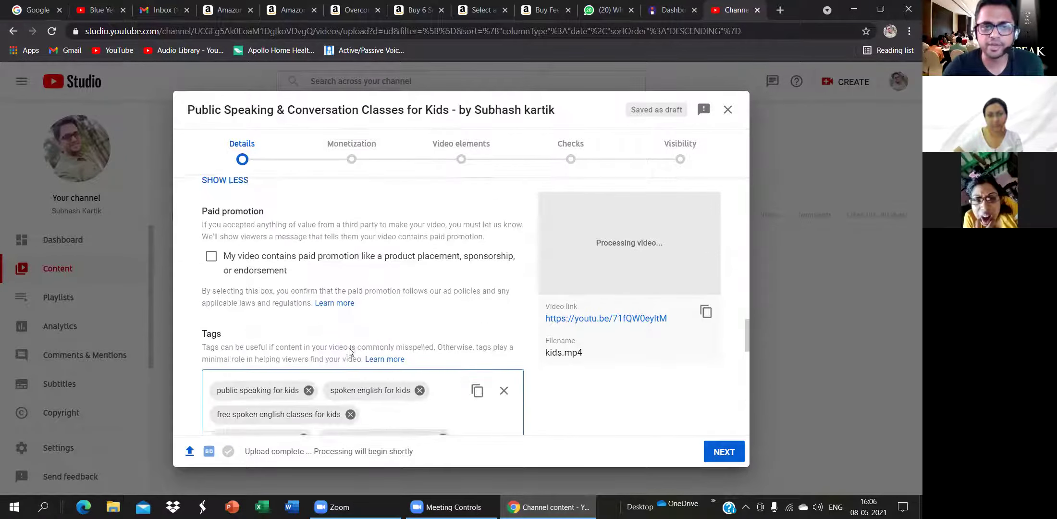
scroll(349, 353, "up", 1)
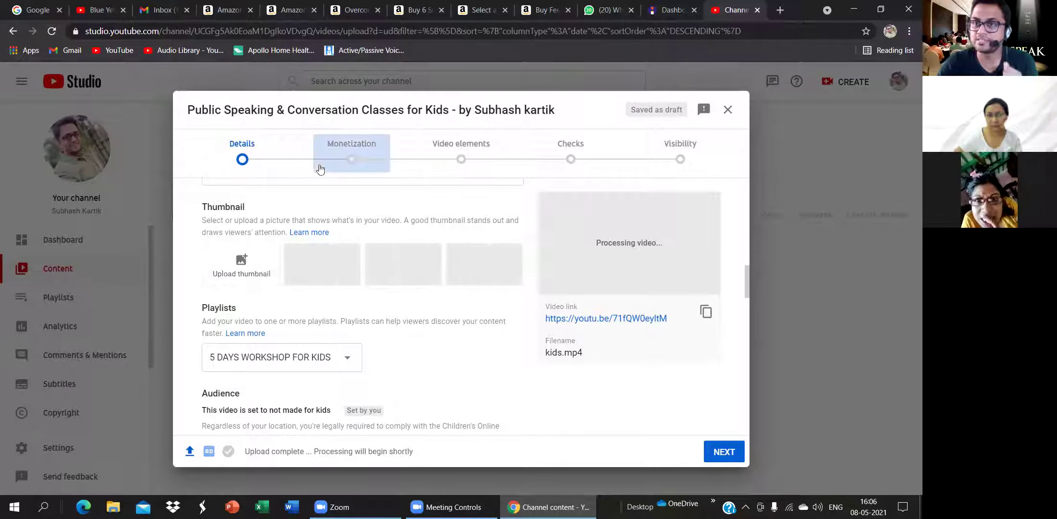
Switch to the desktop and open the "thumbnail design main [Autosaved]" presentation from the SK LESSONS folder
left_click(855, 13)
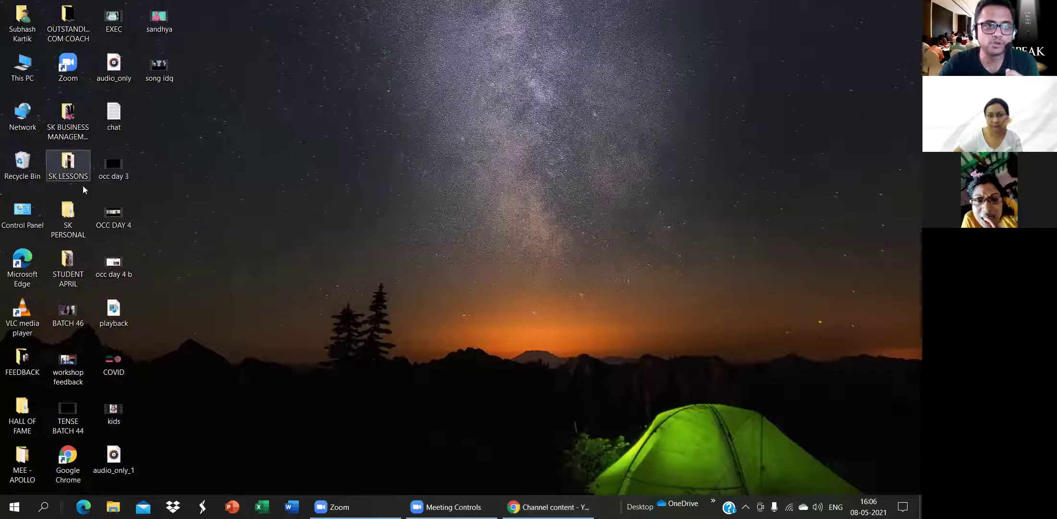
double_click(62, 178)
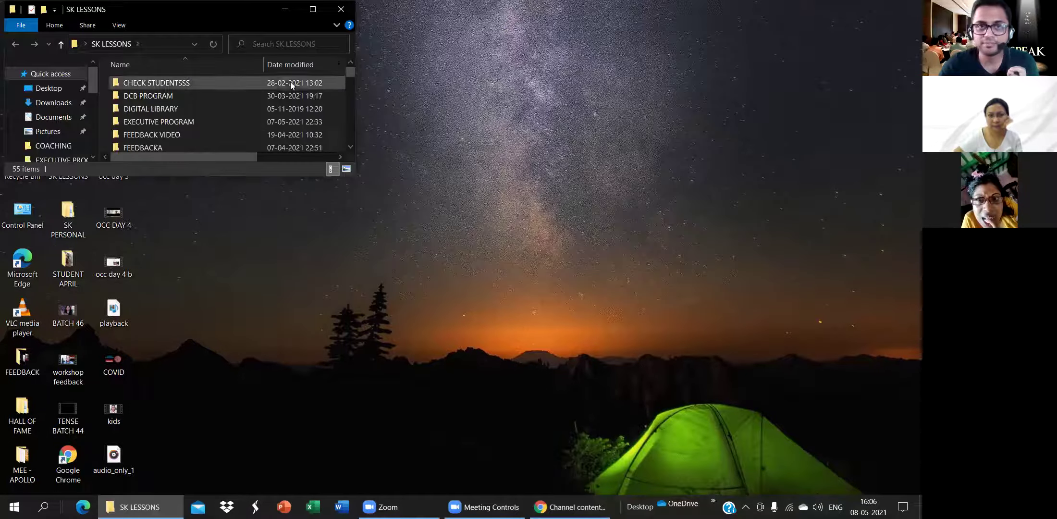
left_click(313, 9)
scroll(184, 346, "down", 8)
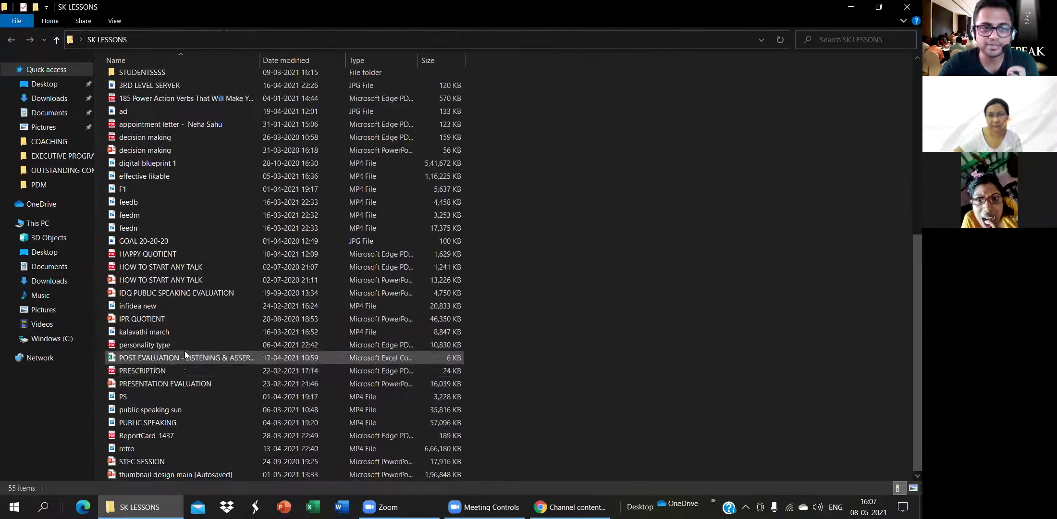
left_click(148, 475)
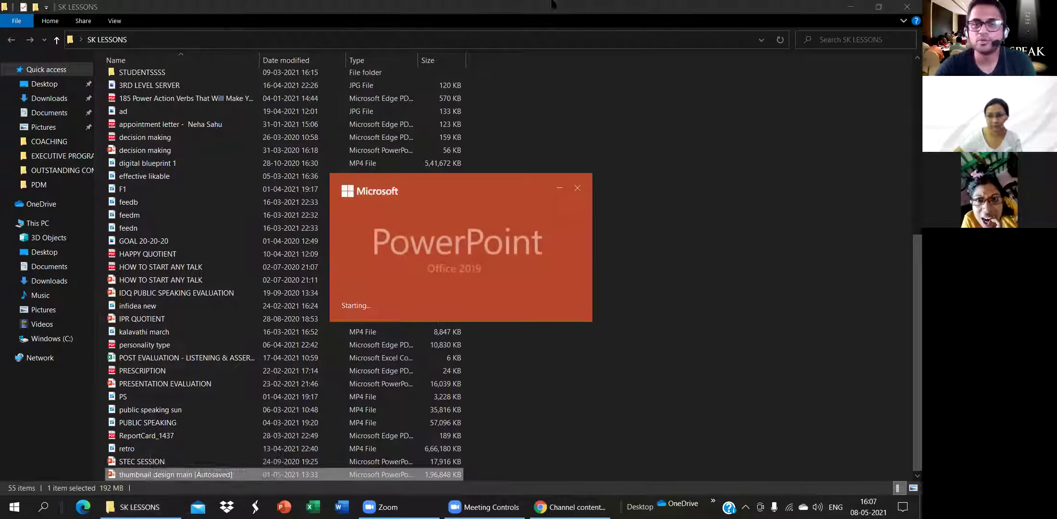
left_click(850, 8)
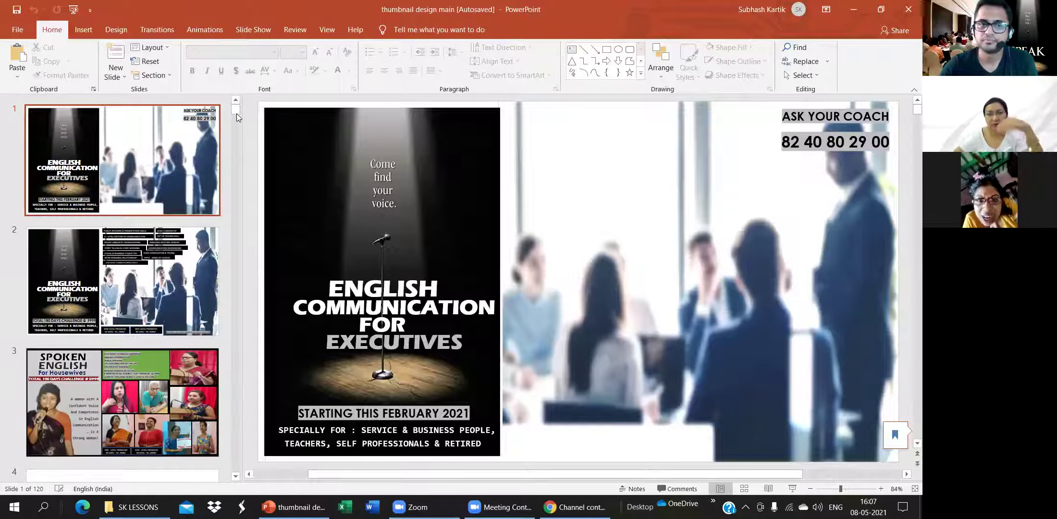
Look through the first slides of the presentation to examine the existing thumbnail designs
left_click_drag(236, 113, 236, 117)
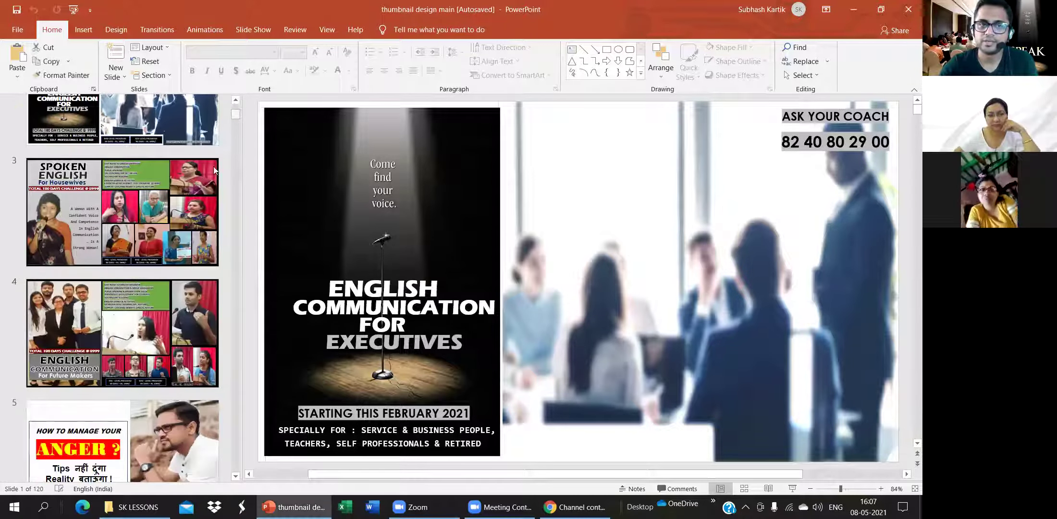
left_click(184, 323)
key("Down")
key("Down")
key("Down")
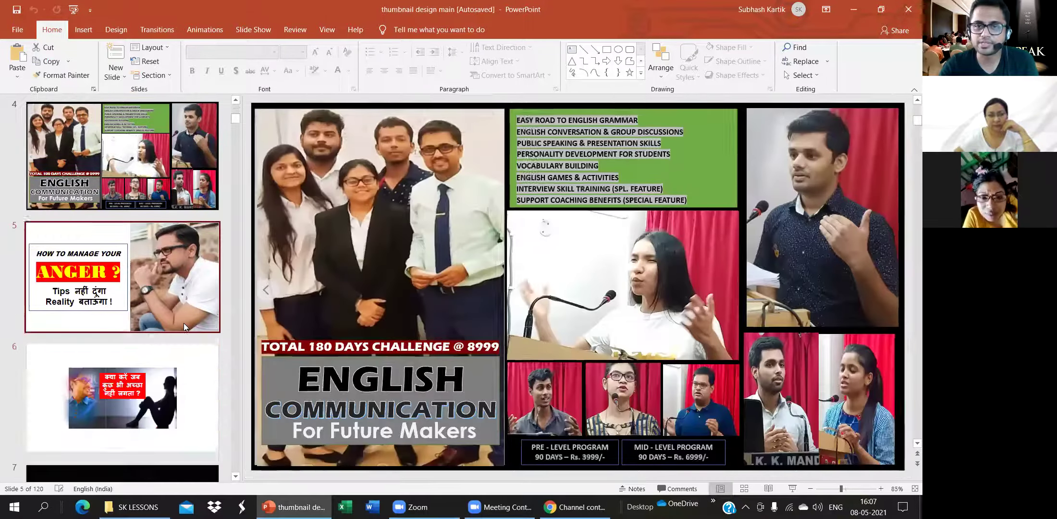
key("Down")
key("Down")
key("Down")
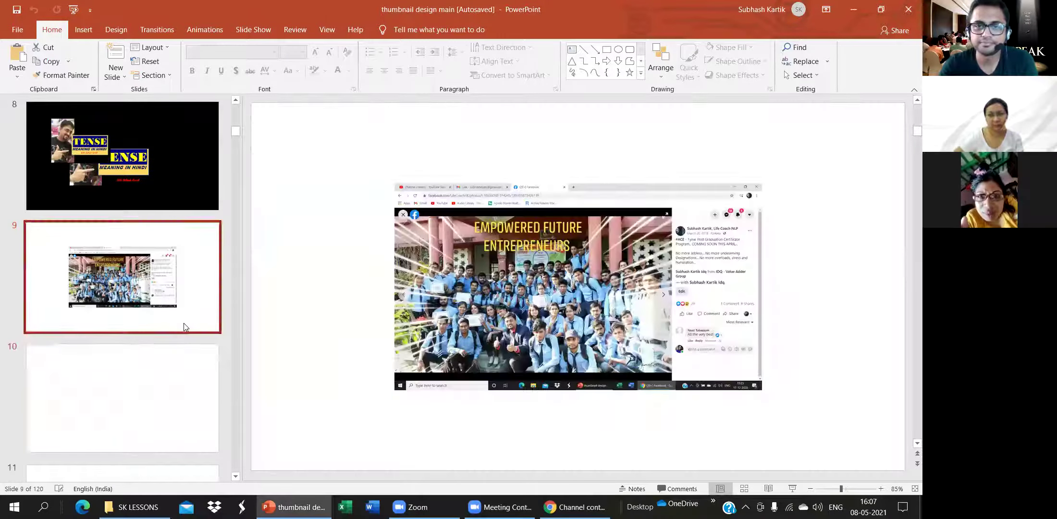
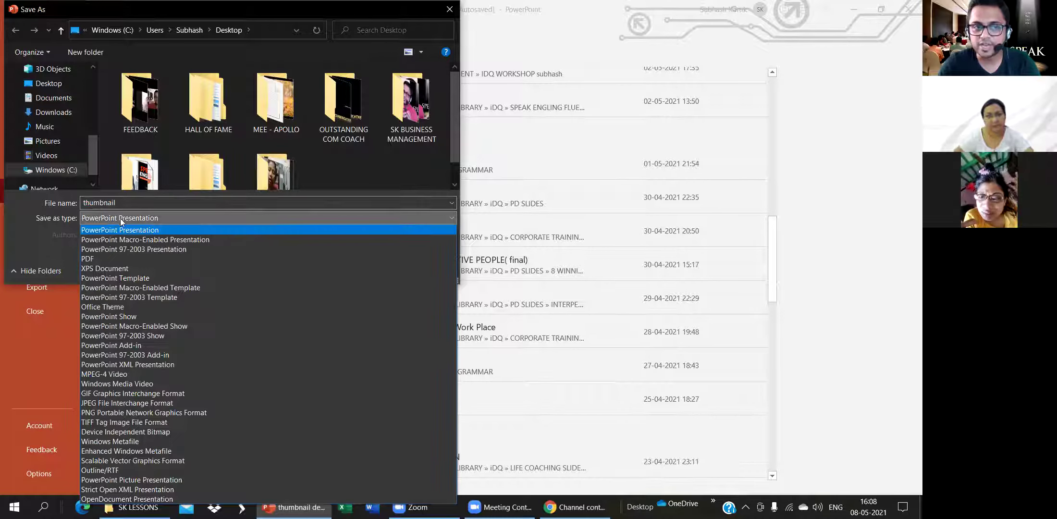
Export only the current slide to the Desktop as a JPEG image named "thumbnail"
left_click(179, 402)
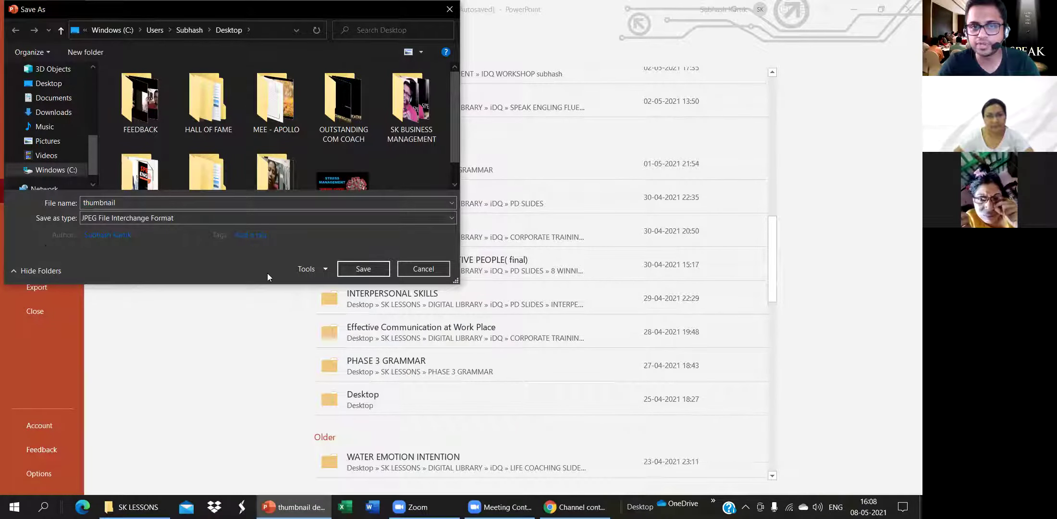
key("Return")
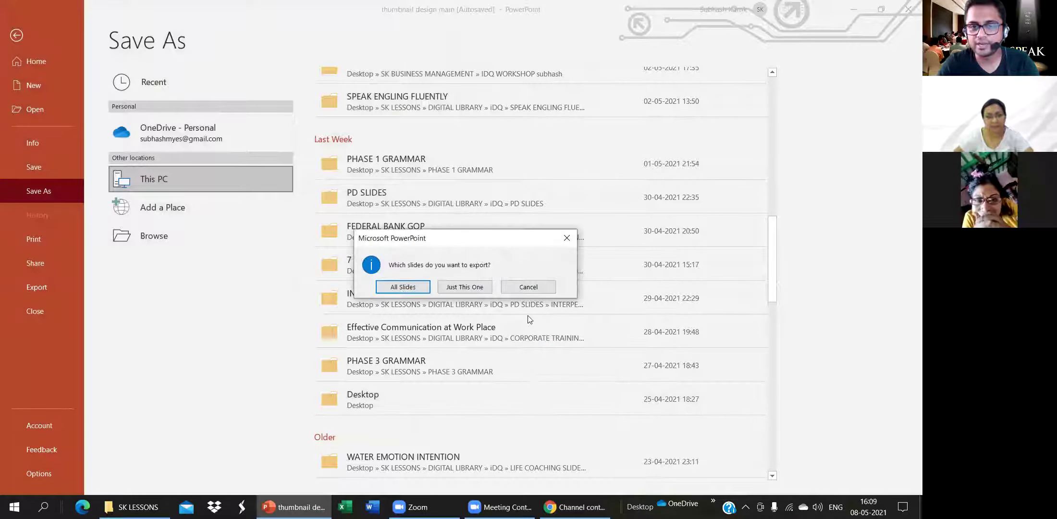
left_click_drag(476, 241, 426, 192)
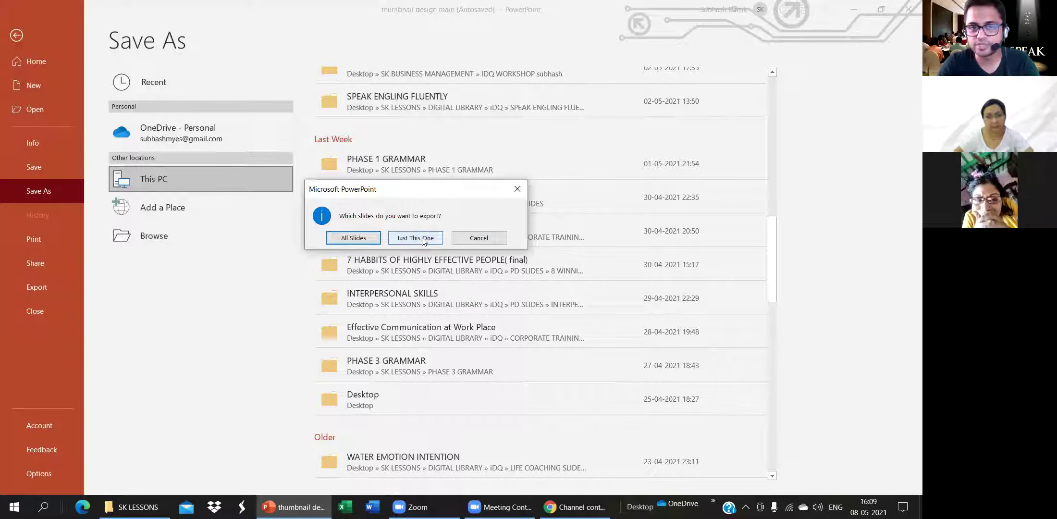
left_click(423, 240)
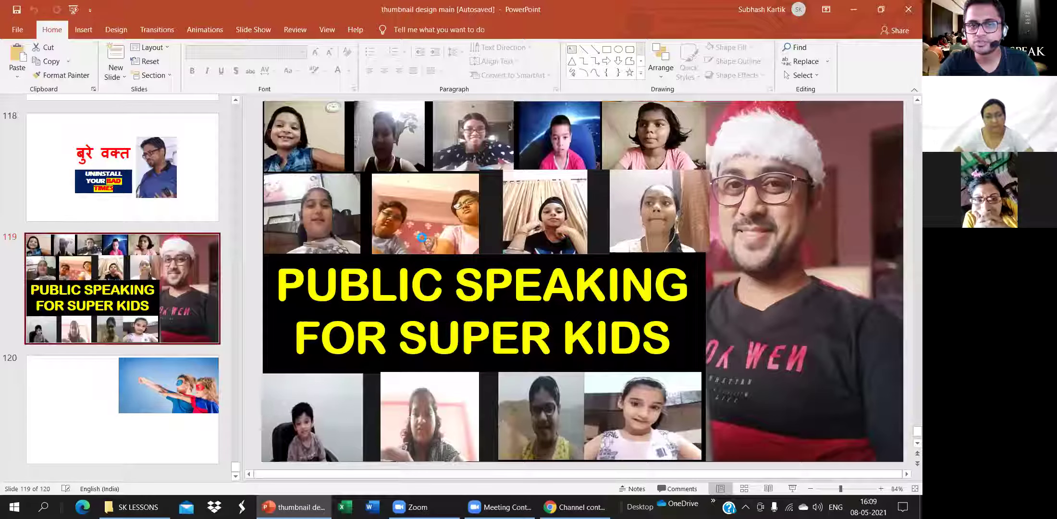
Switch back to YouTube Studio in Chrome and upload the "thumbnail" image from the Desktop as the video's custom thumbnail
left_click(852, 10)
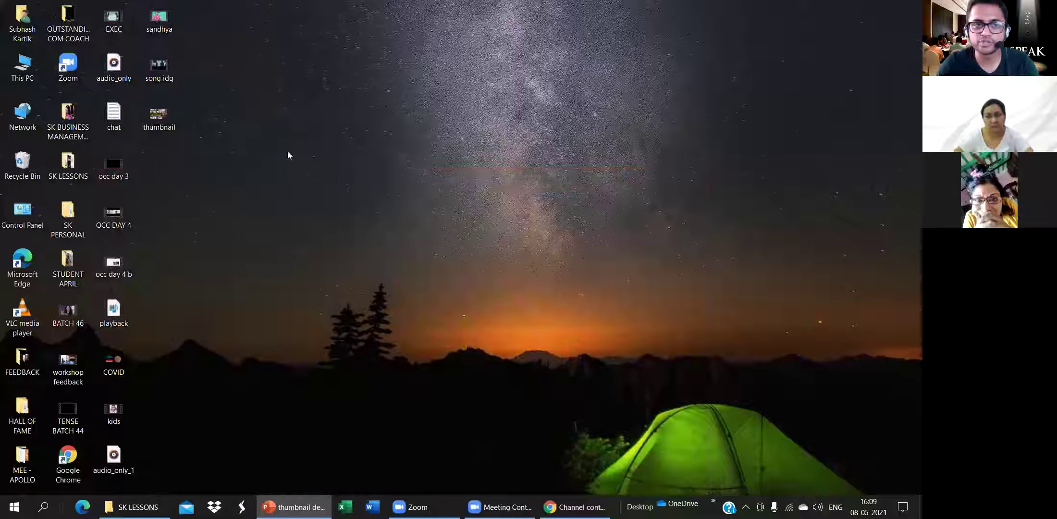
left_click(159, 115)
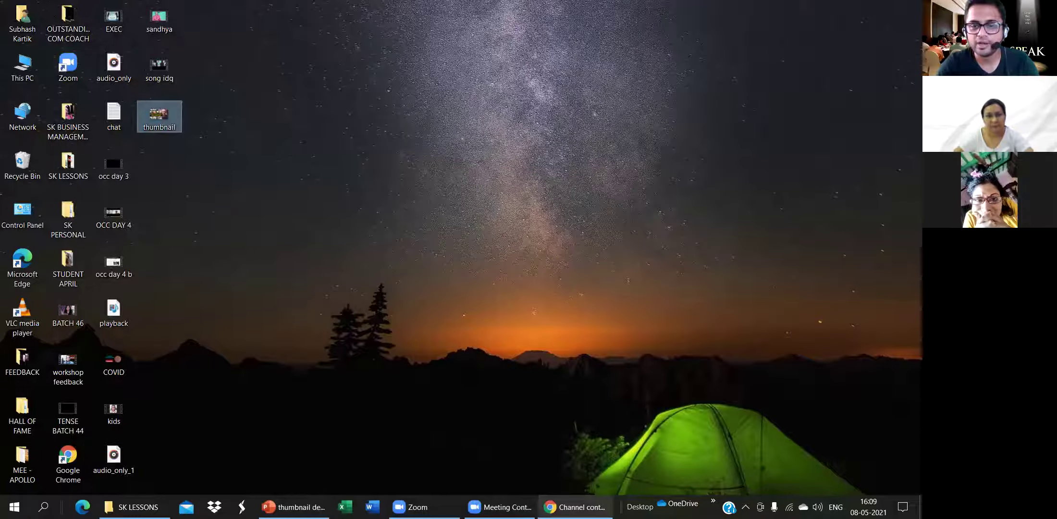
left_click(575, 507)
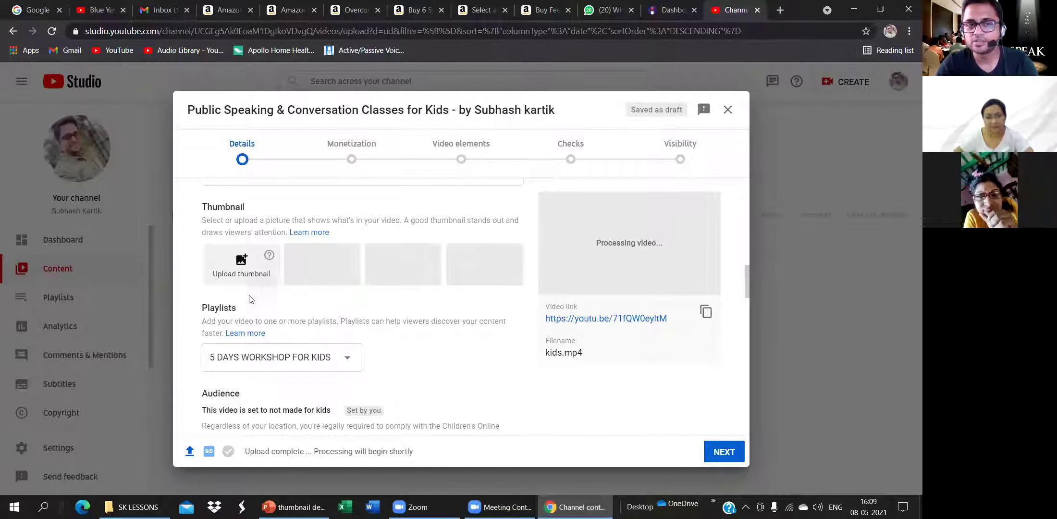
left_click(243, 264)
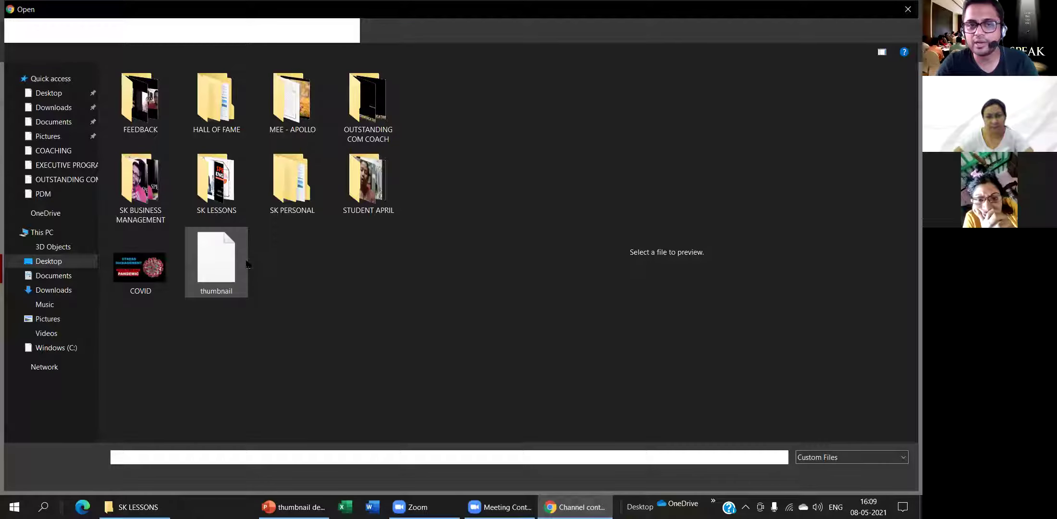
left_click(203, 274)
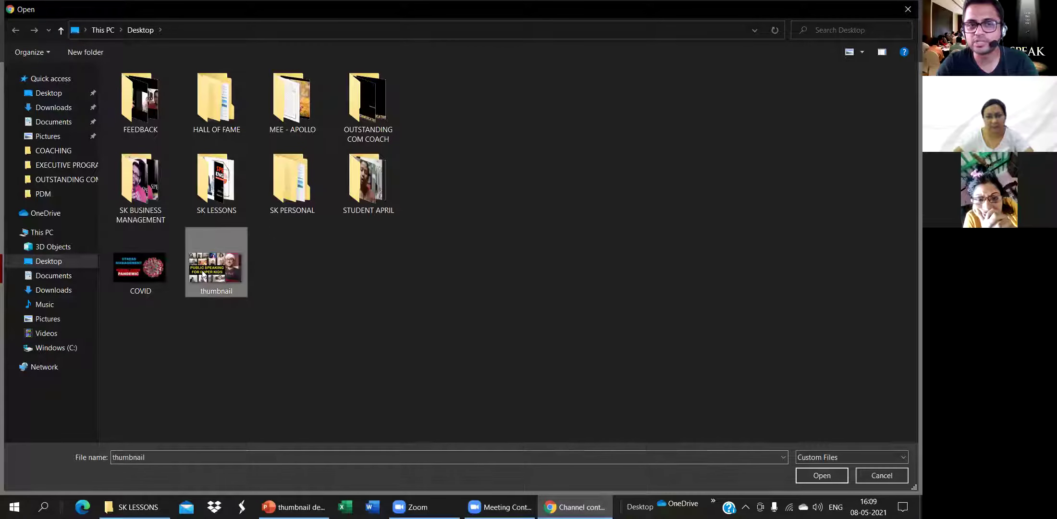
left_click(808, 475)
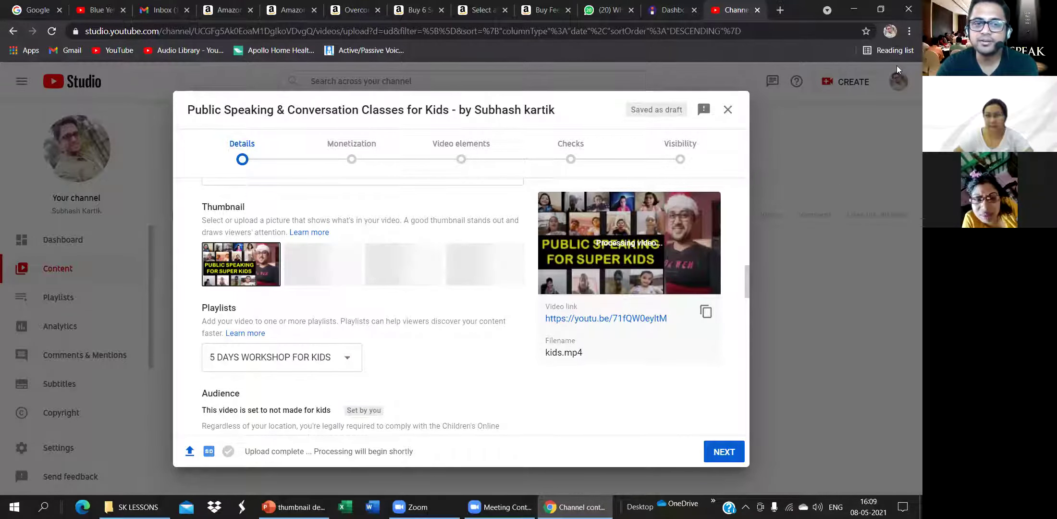
Check the remaining video details and set the video's monetization to Off
scroll(297, 226, "down", 15)
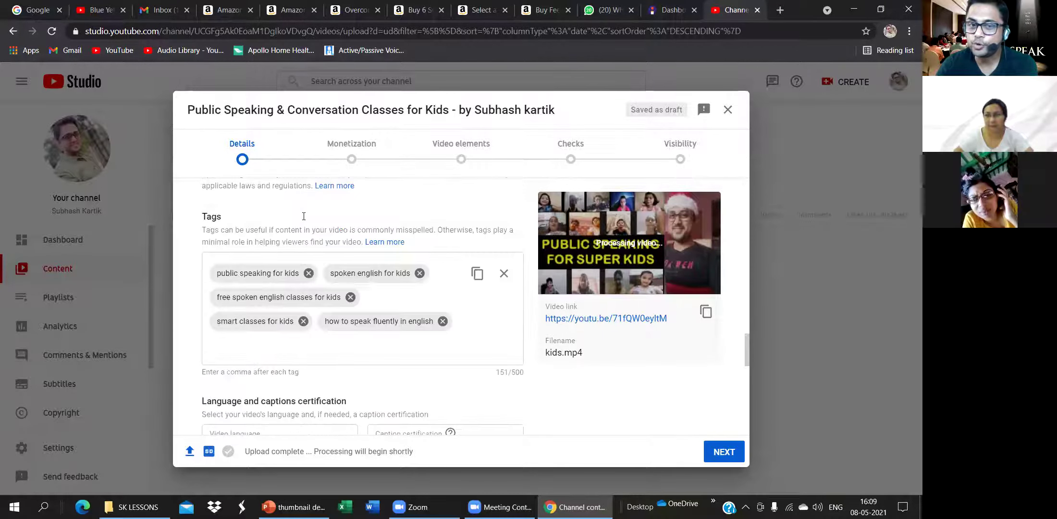
scroll(304, 216, "down", 4)
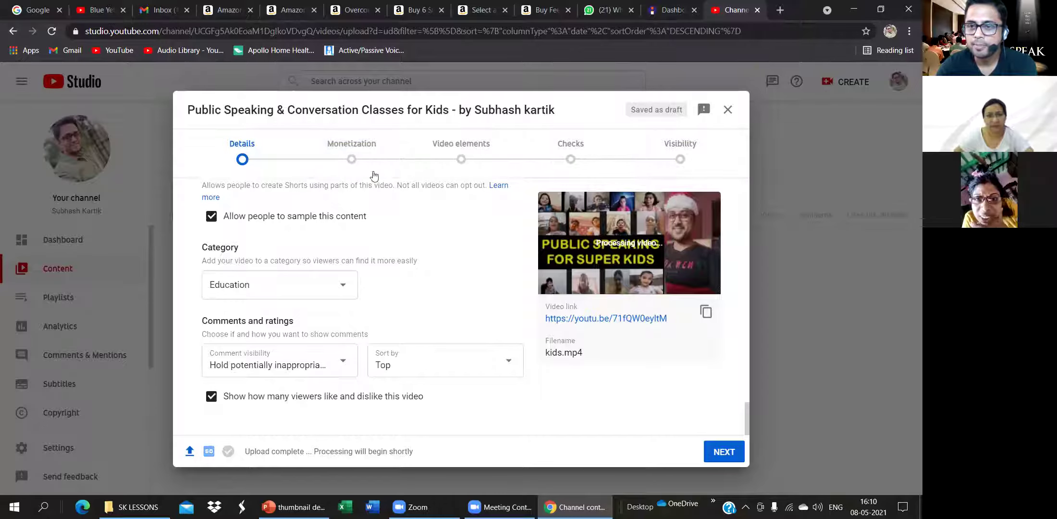
left_click(346, 157)
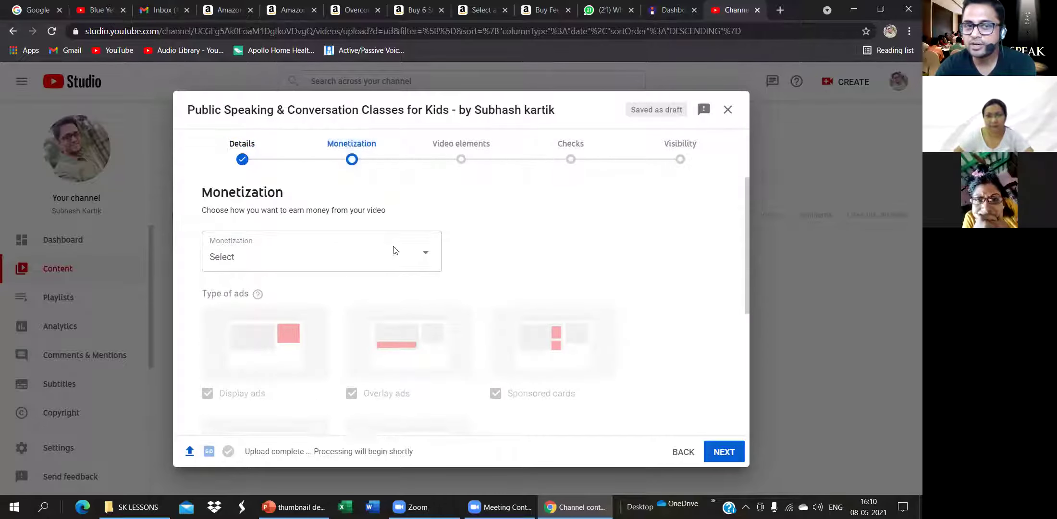
left_click(399, 258)
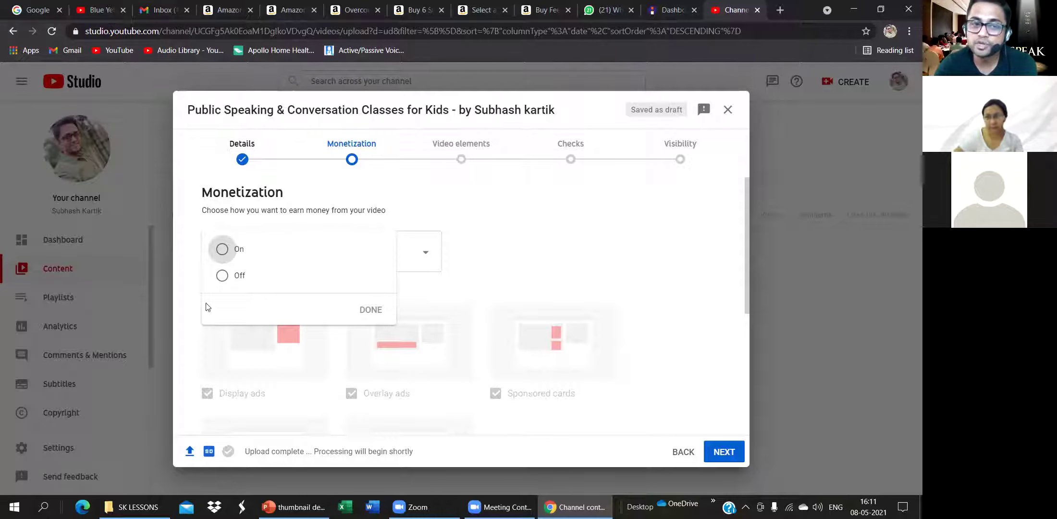
left_click(240, 277)
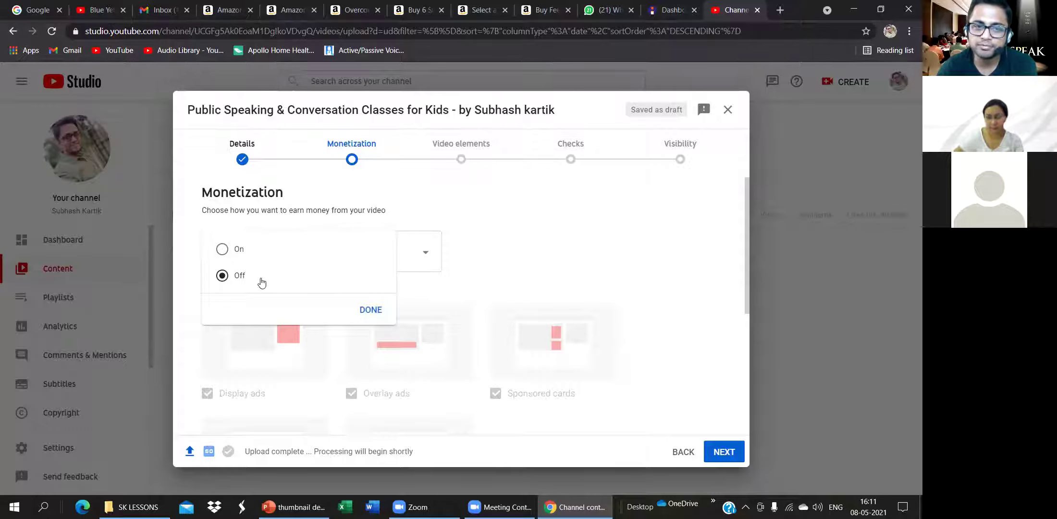
left_click(367, 311)
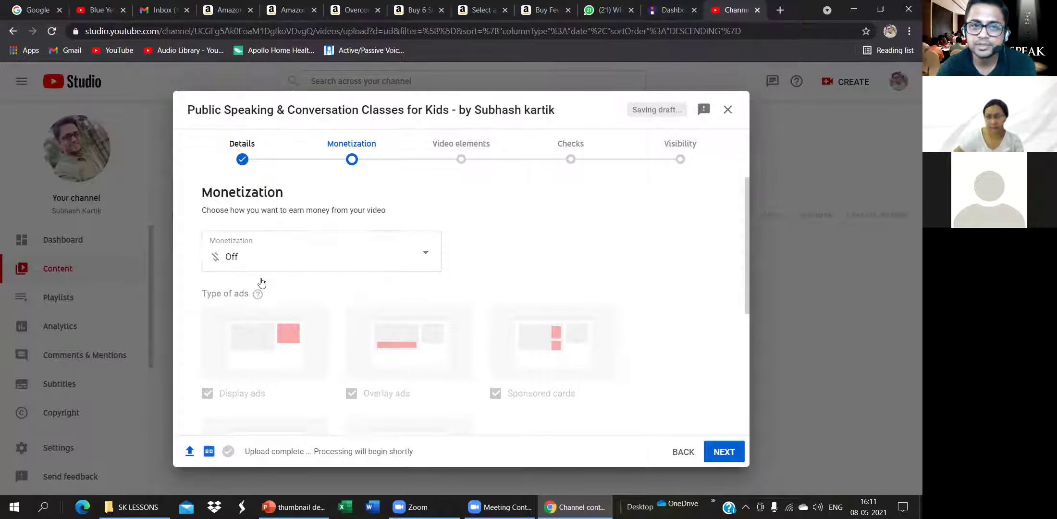
Advance past the video elements and checks to the video's visibility settings
left_click(723, 452)
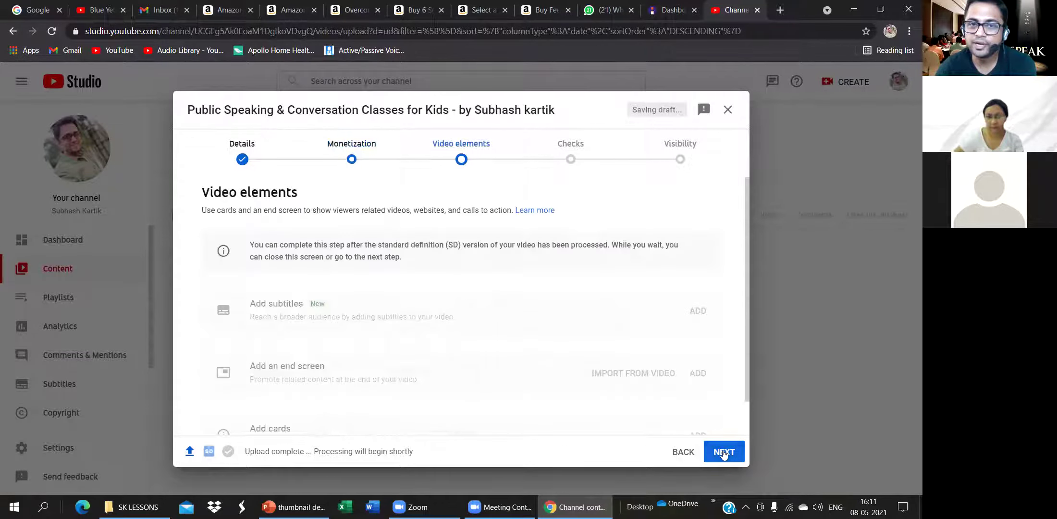
left_click(722, 452)
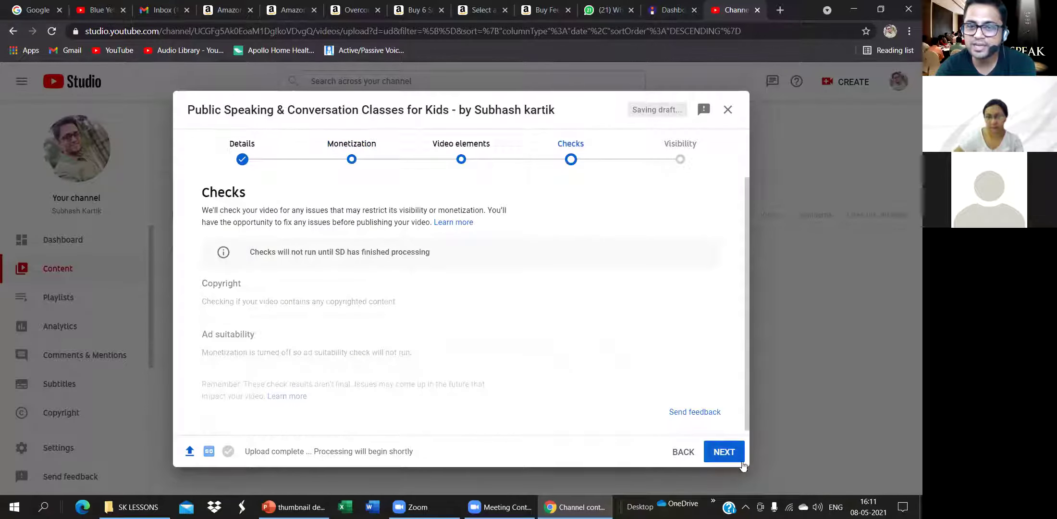
left_click(726, 453)
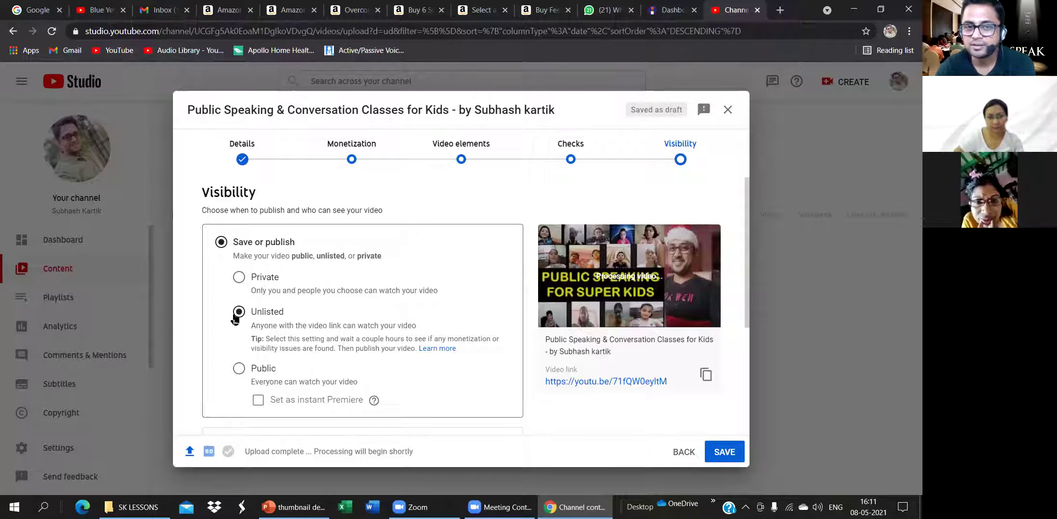
Try the Public, Unlisted and Private visibility options for the video
left_click(238, 369)
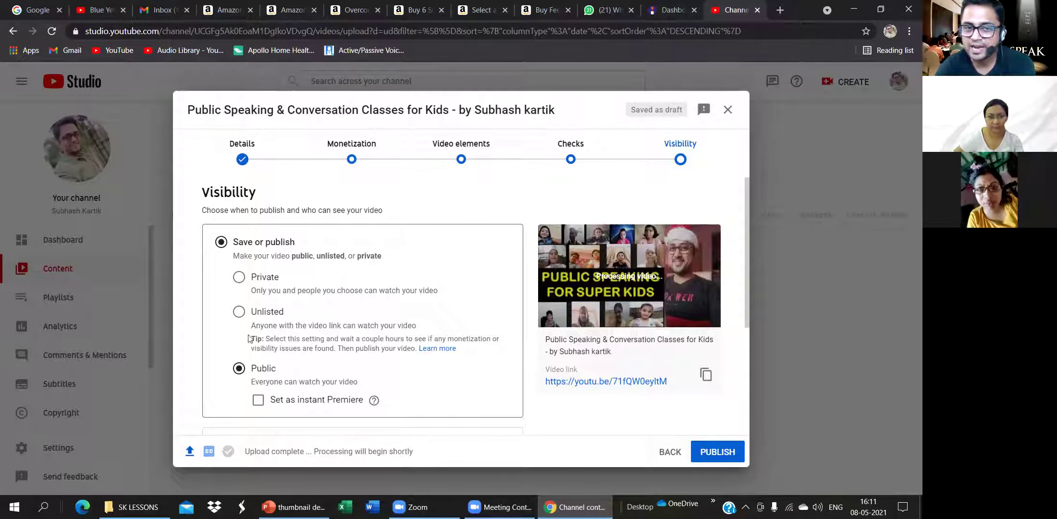
left_click(239, 312)
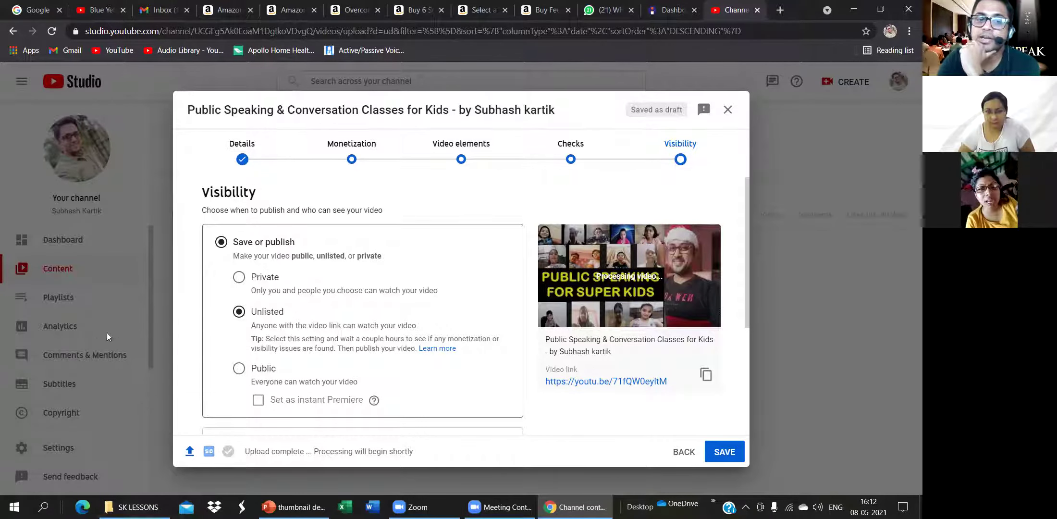
left_click(239, 278)
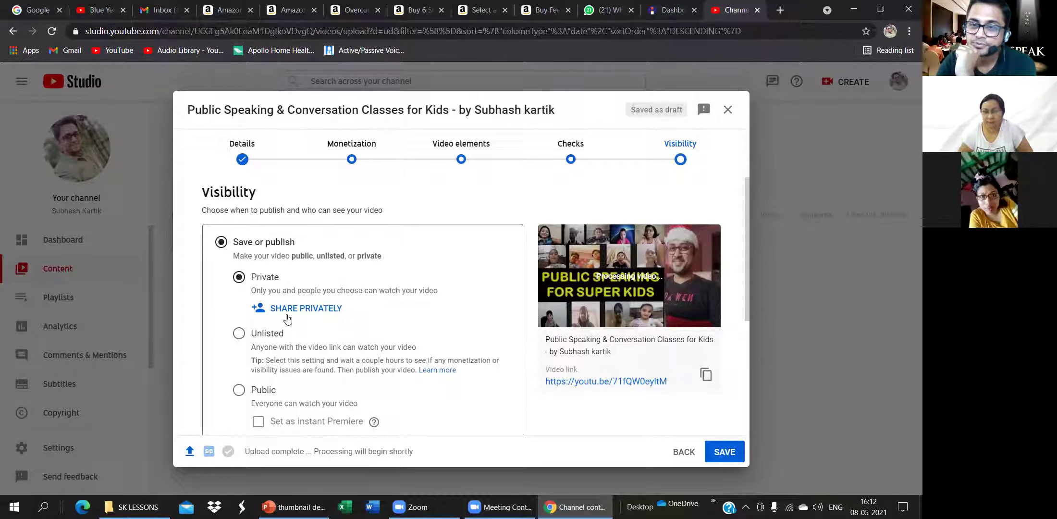
Set the video's visibility to Unlisted, check the pre-publishing notes, and save the video
left_click(238, 338)
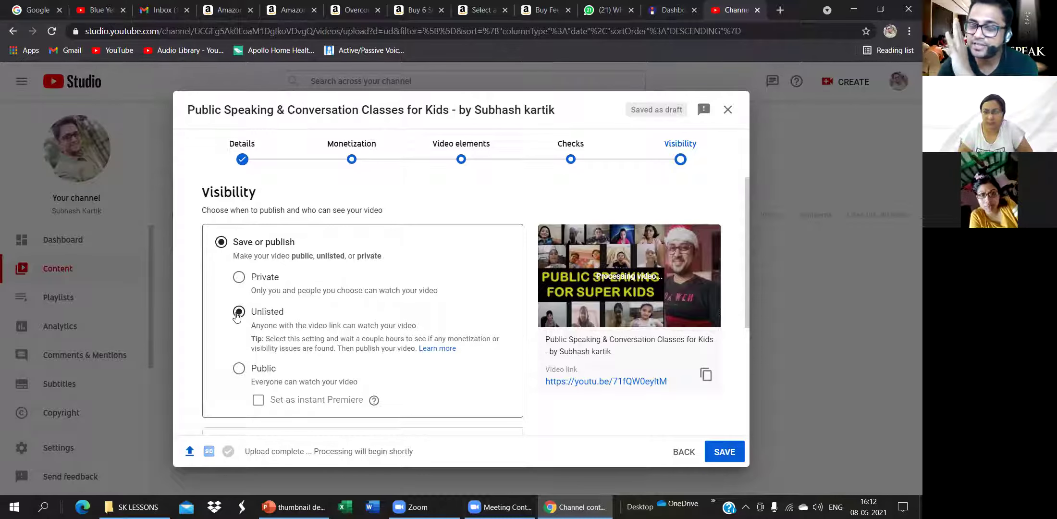
scroll(236, 315, "down", 4)
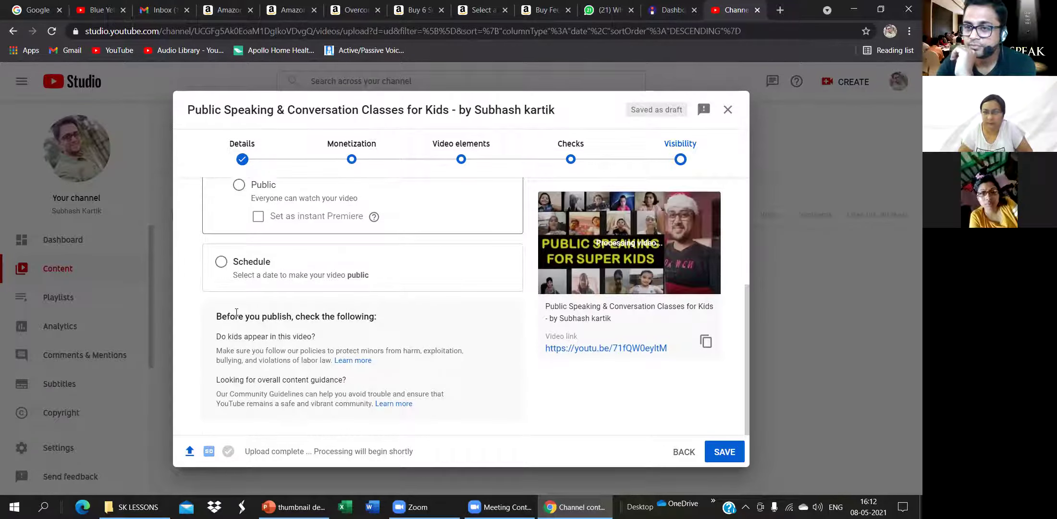
scroll(237, 313, "up", 4)
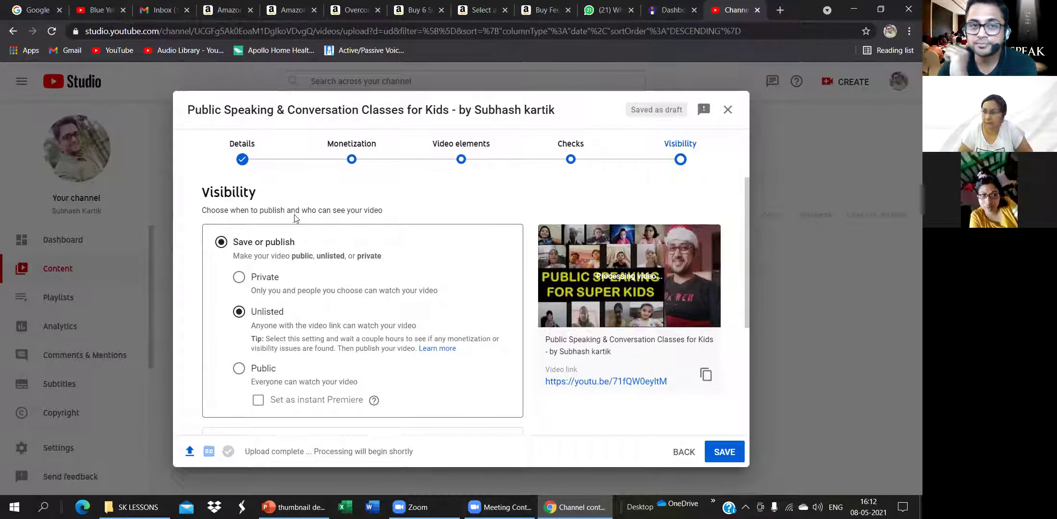
left_click(720, 453)
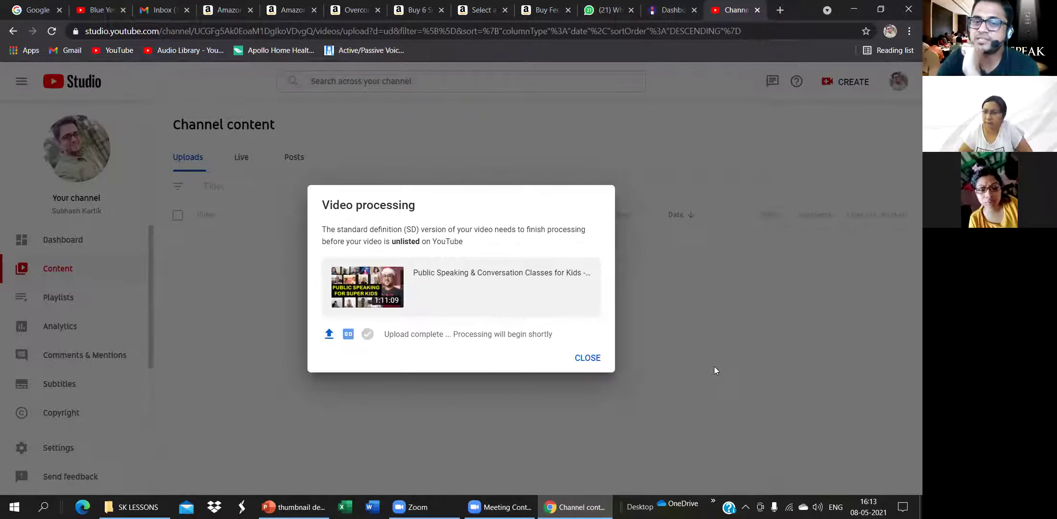
Close the video processing notice and look through the channel's uploads, checking the new video's entry and the visibility and monetization columns
left_click(587, 358)
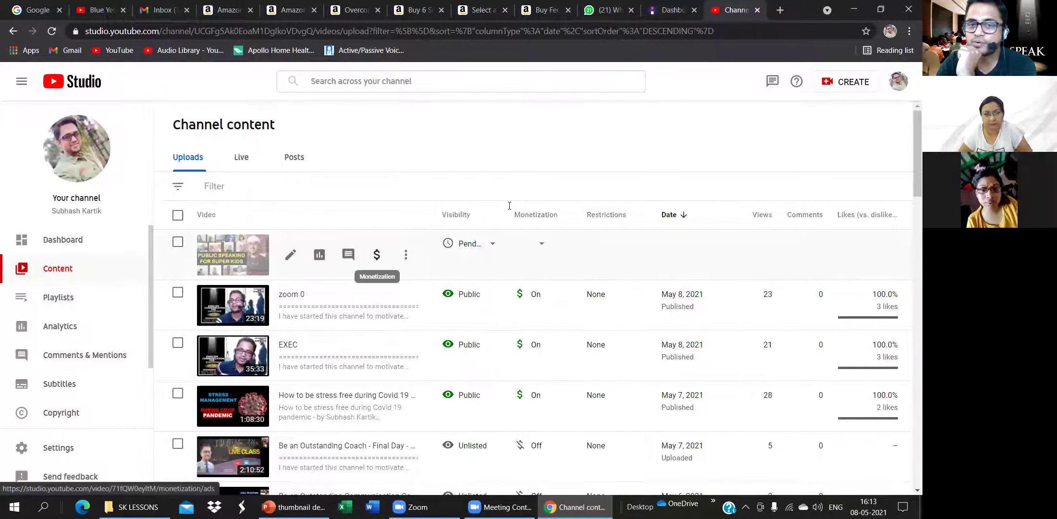
mouse_move(464, 247)
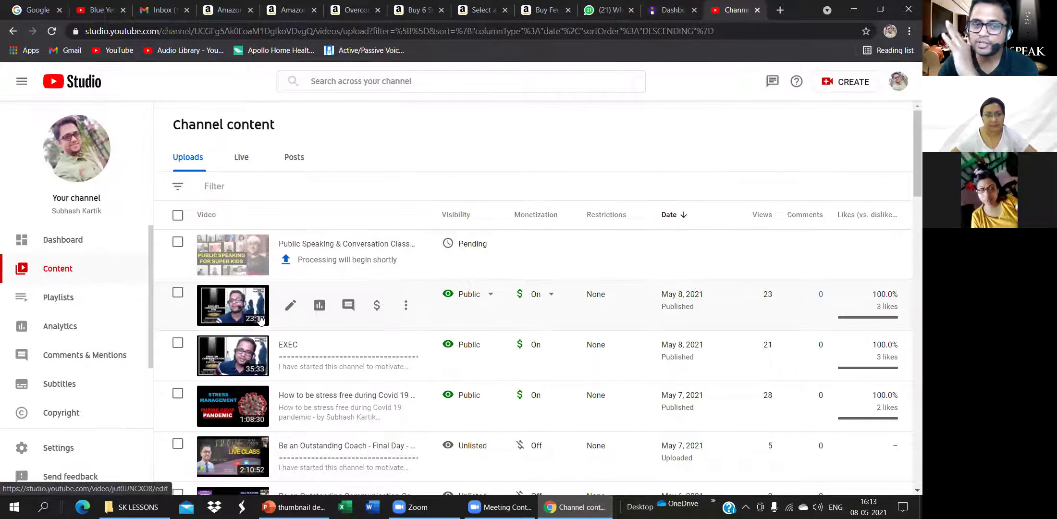
scroll(259, 320, "down", 10)
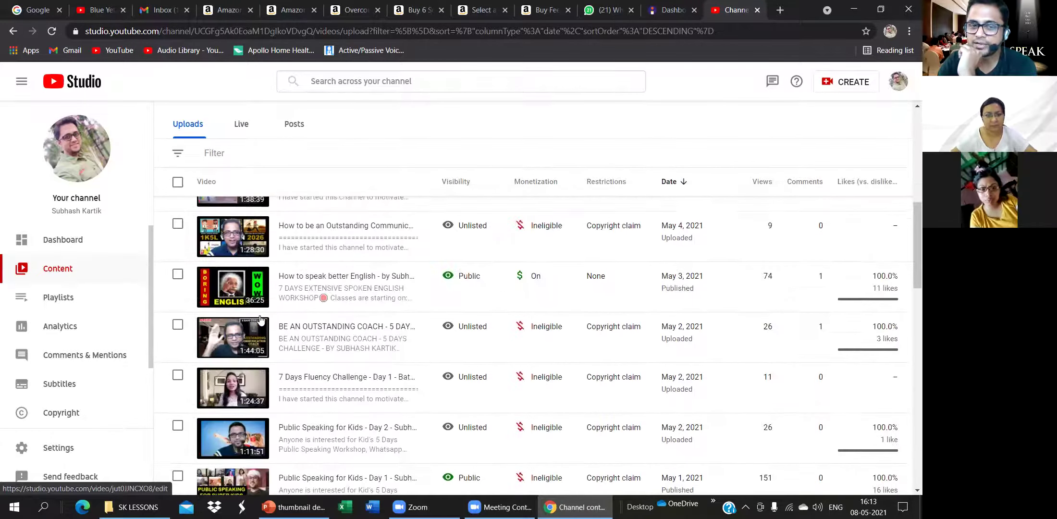
scroll(260, 319, "down", 15)
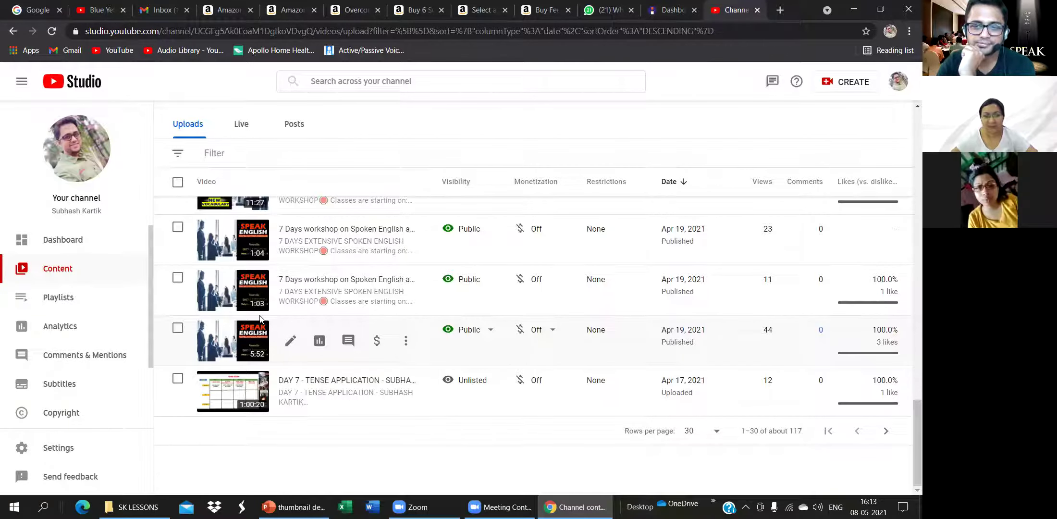
scroll(260, 319, "up", 15)
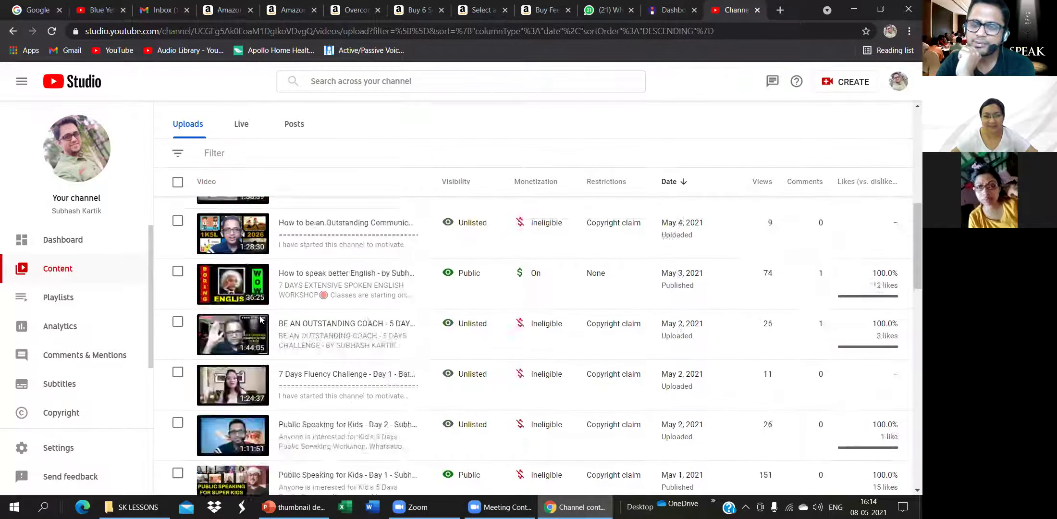
scroll(260, 318, "up", 3)
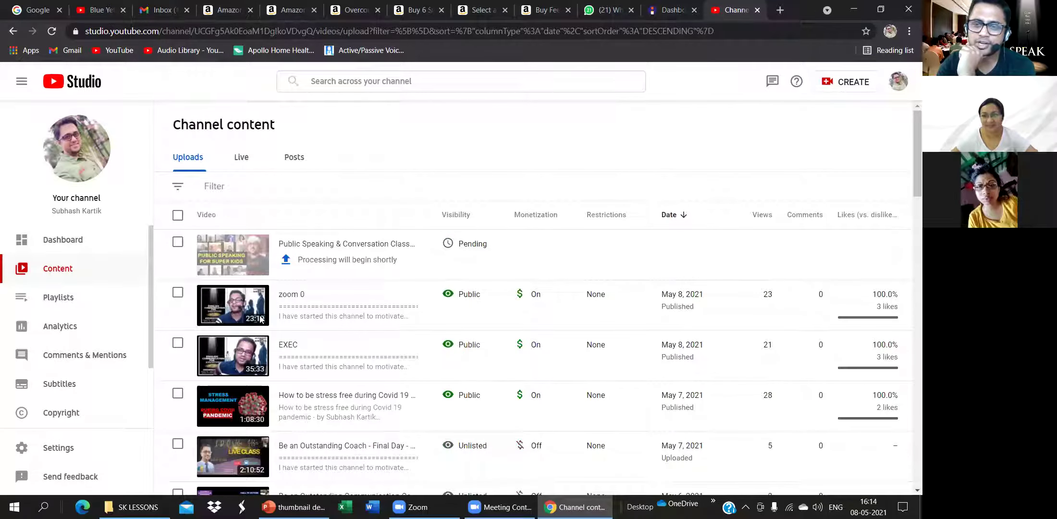